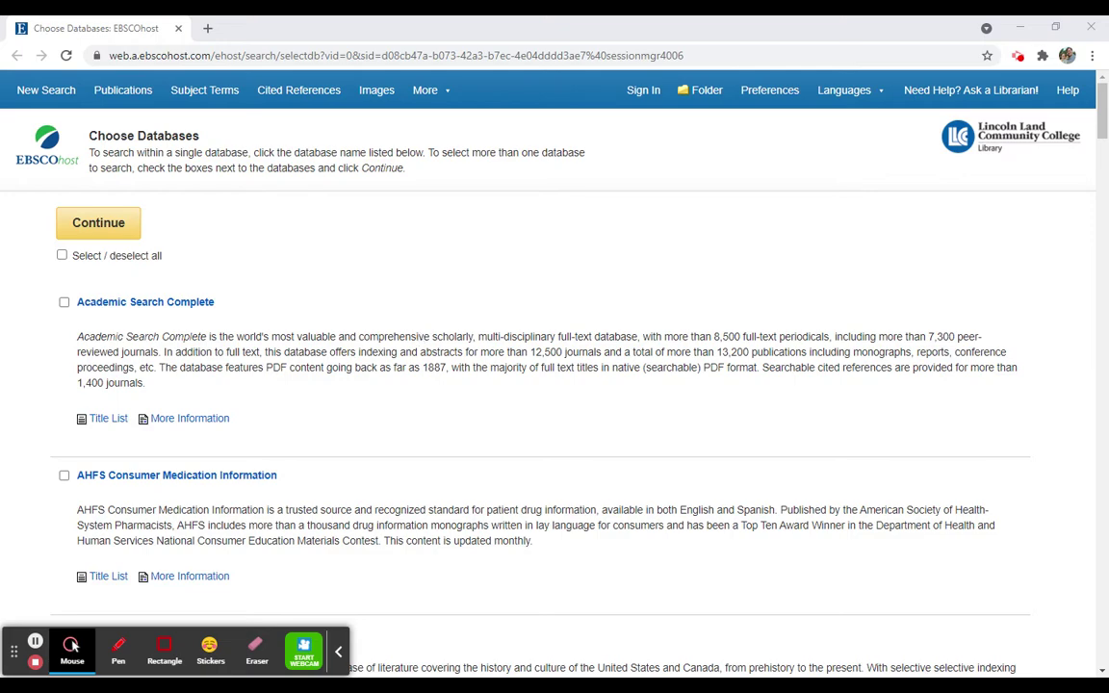
Step: Select the Associated Press Images Collection as the only database and continue to its search page
scroll(409, 337, down, 13)
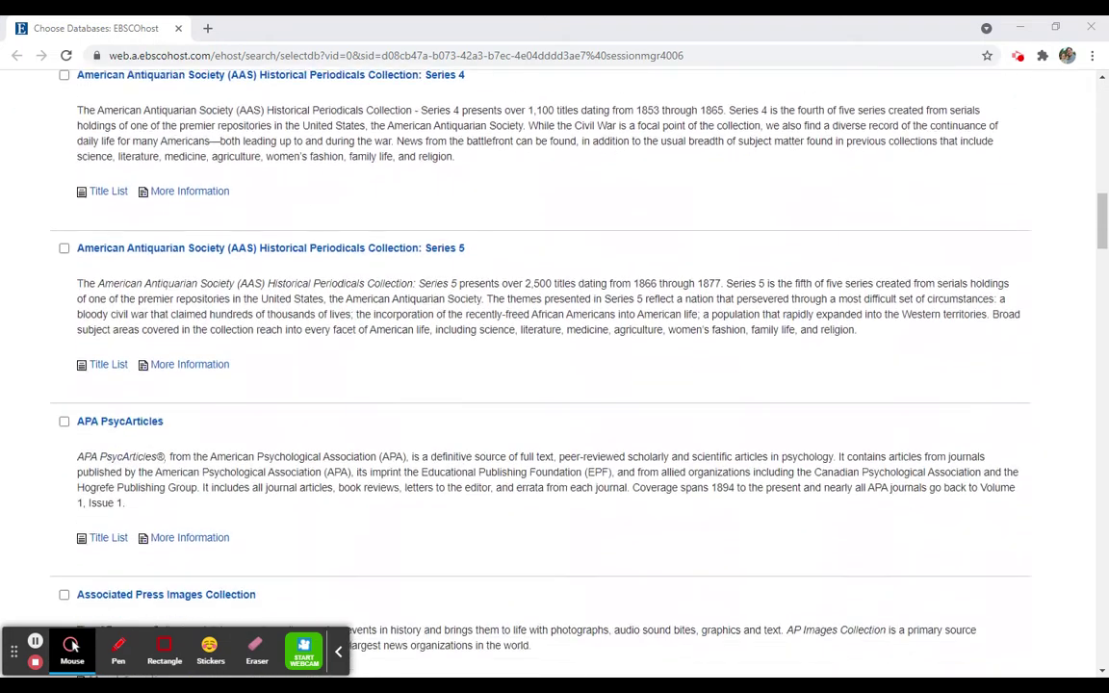
scroll(540, 366, down, 3)
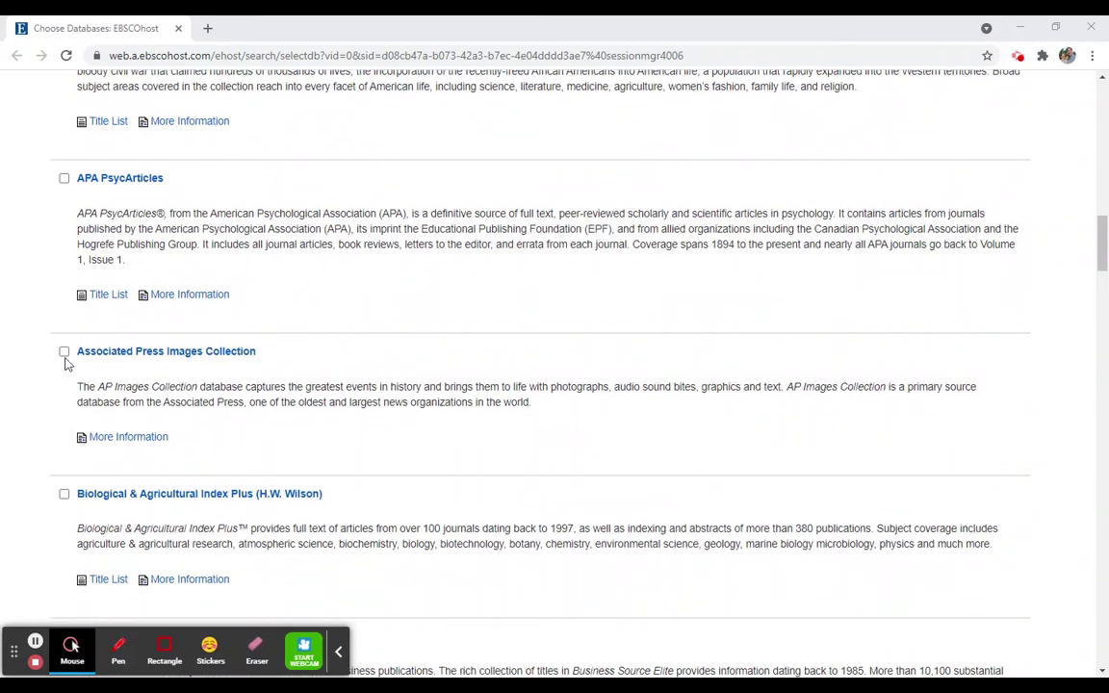
click(63, 352)
scroll(364, 404, up, 9)
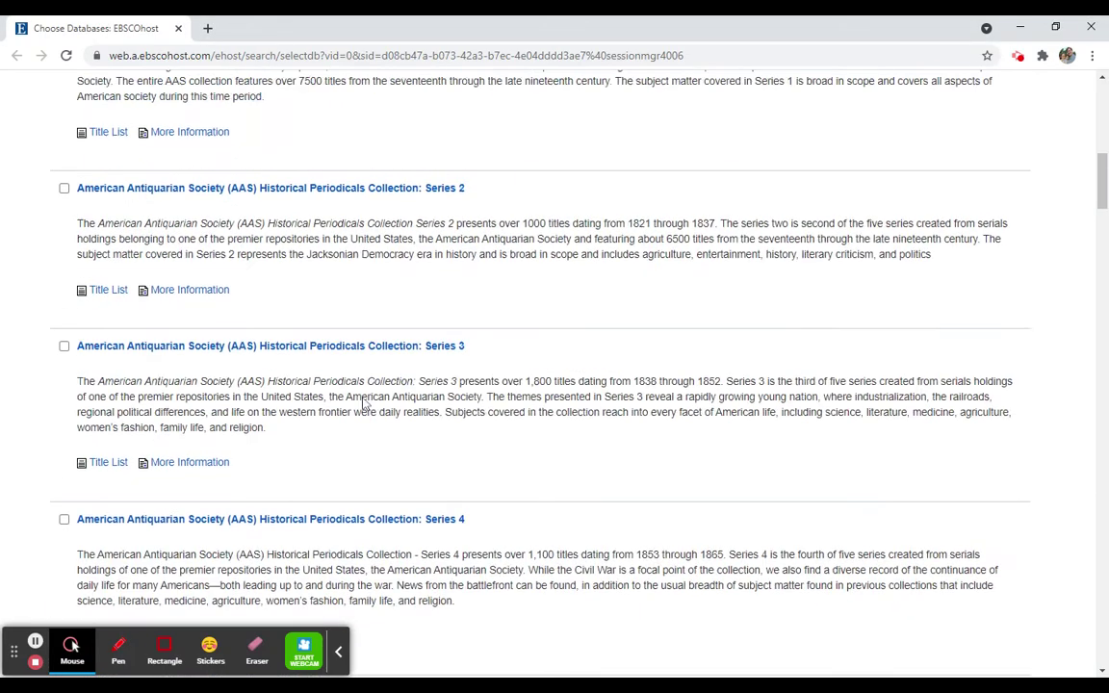
scroll(364, 404, up, 8)
click(101, 219)
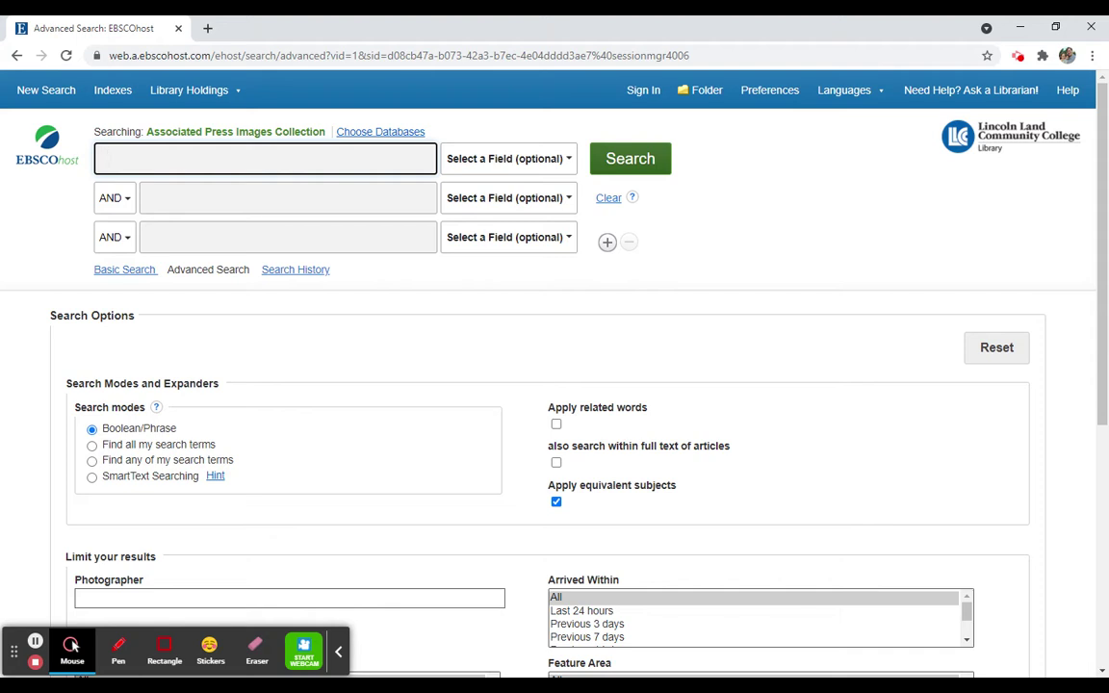
Step: Search the Associated Press Images Collection for the suggested term "volcanoes", keeping the default search options
text(ol)
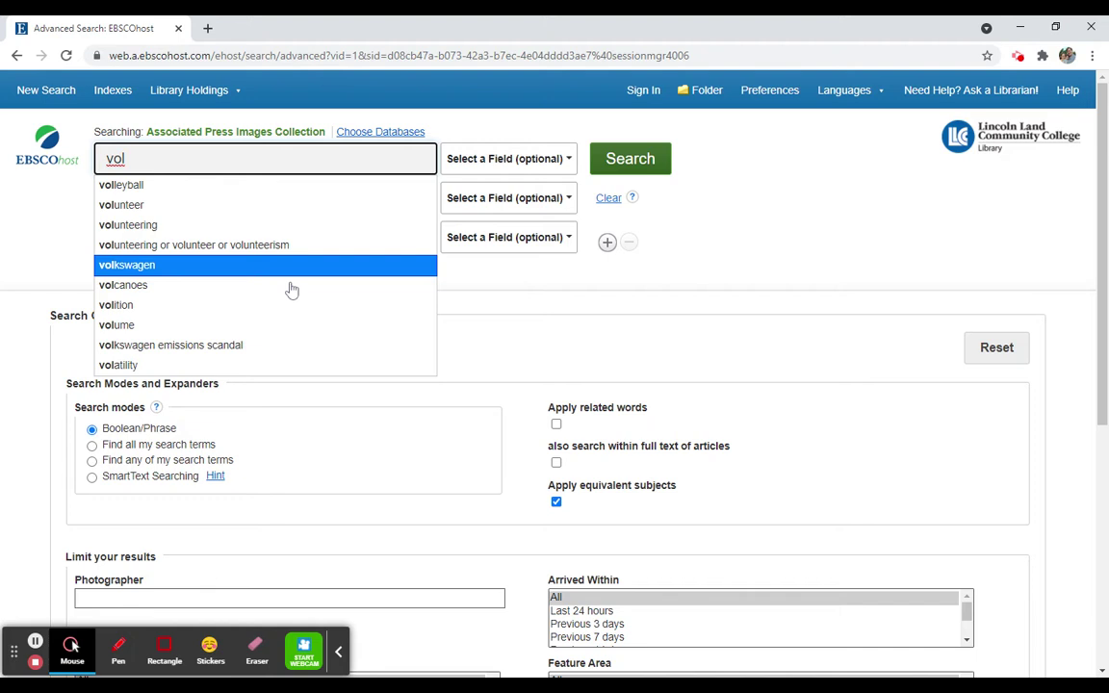
click(293, 285)
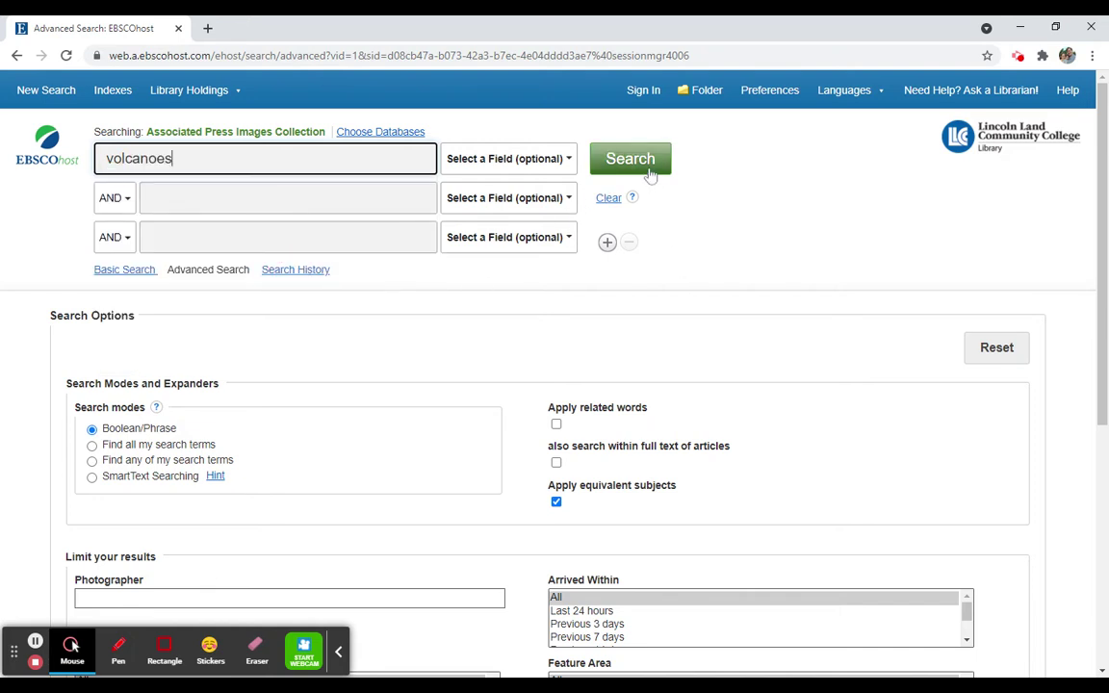
scroll(355, 398, down, 3)
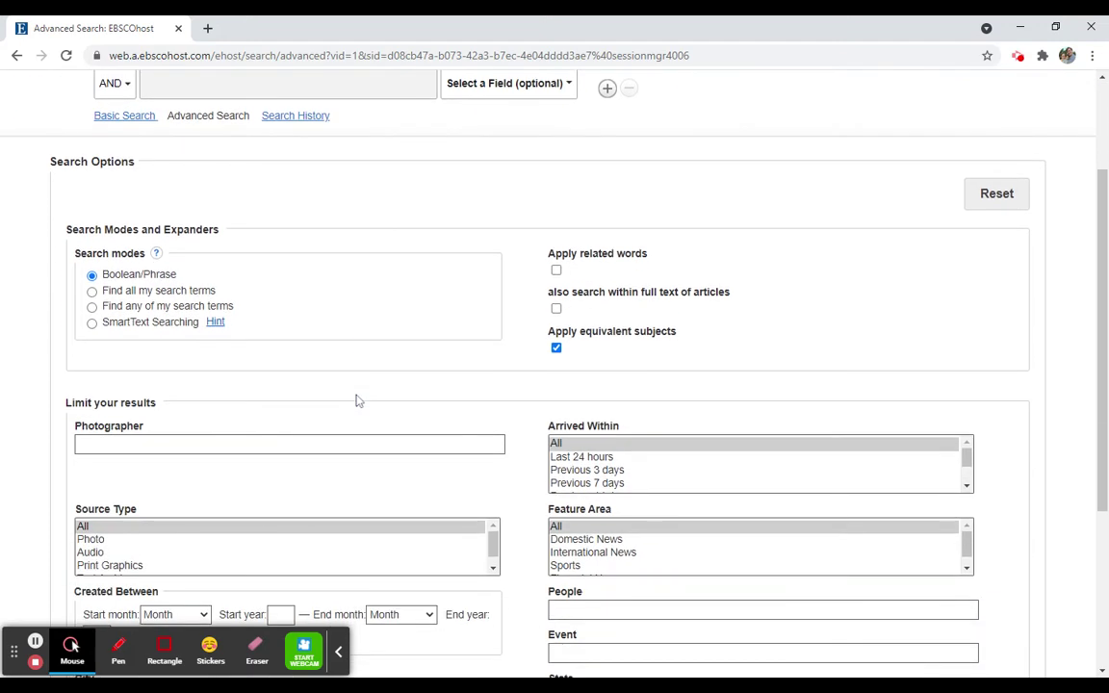
scroll(109, 414, down, 2)
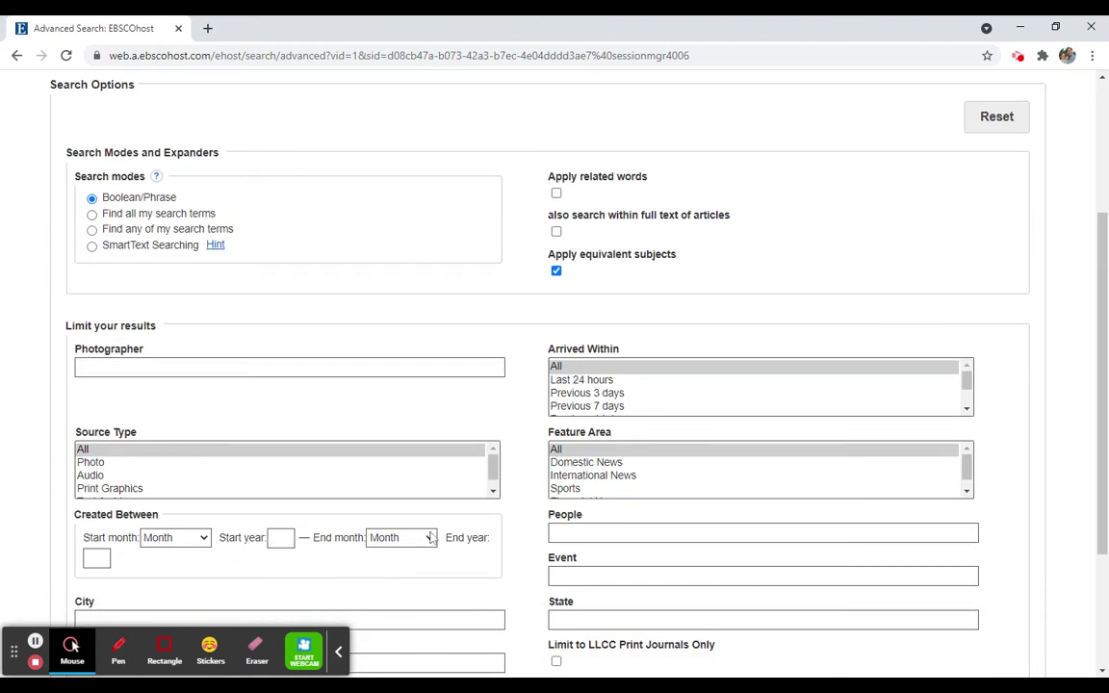
scroll(520, 453, up, 3)
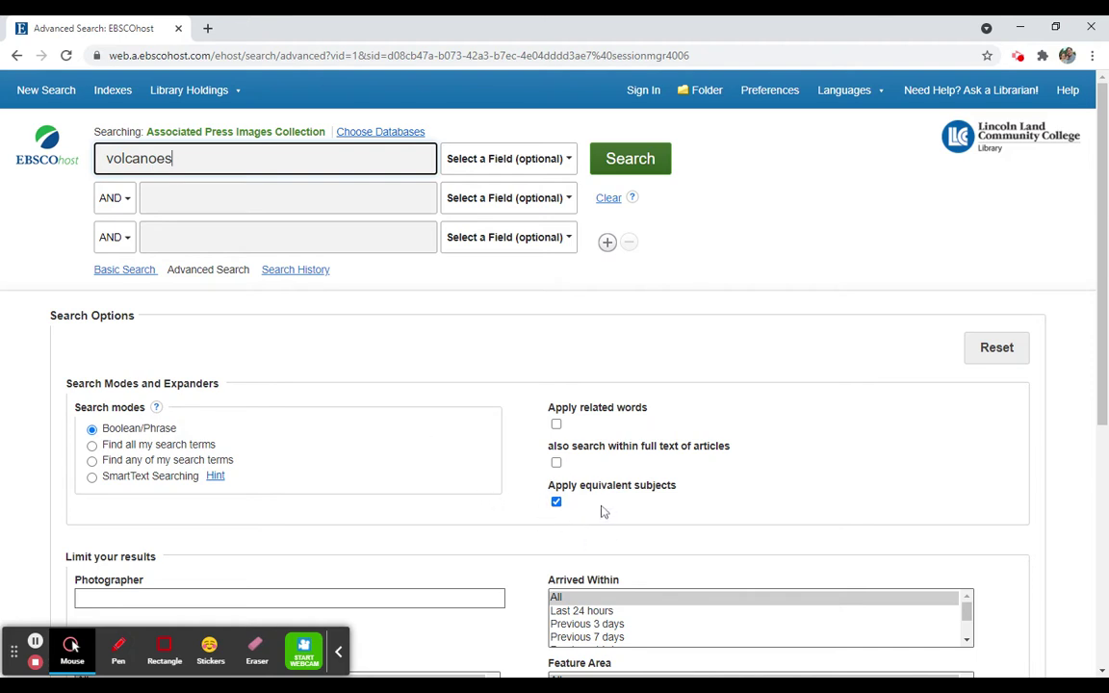
click(637, 166)
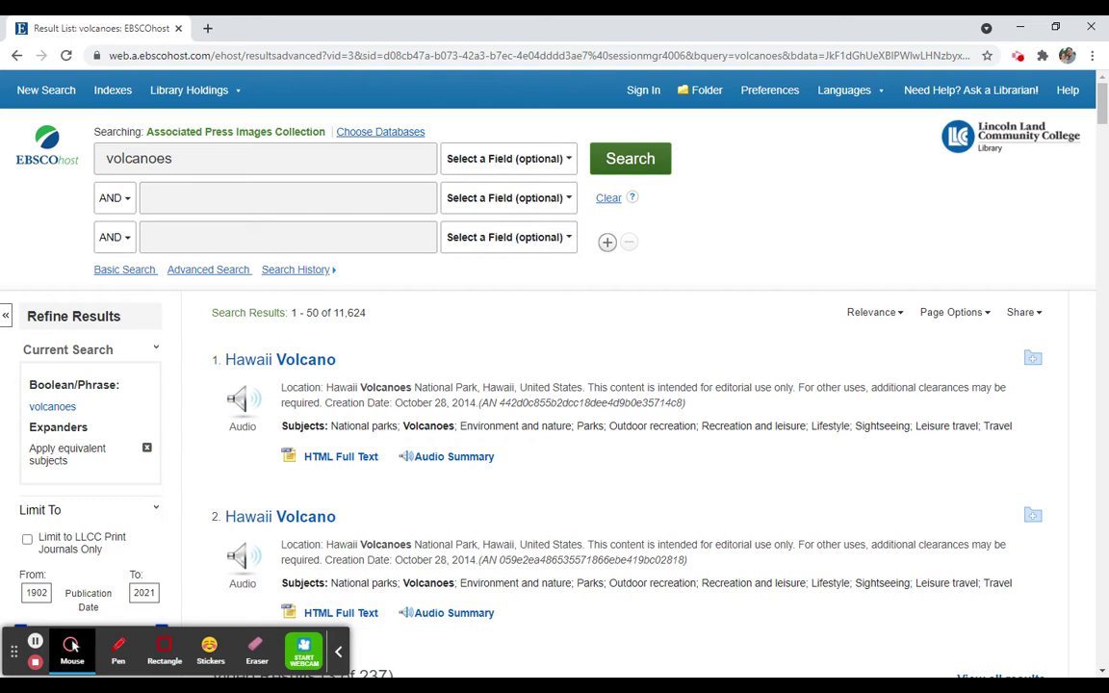
Step: Limit the volcanoes search results to the Images source type
double_click(351, 313)
scroll(478, 357, down, 3)
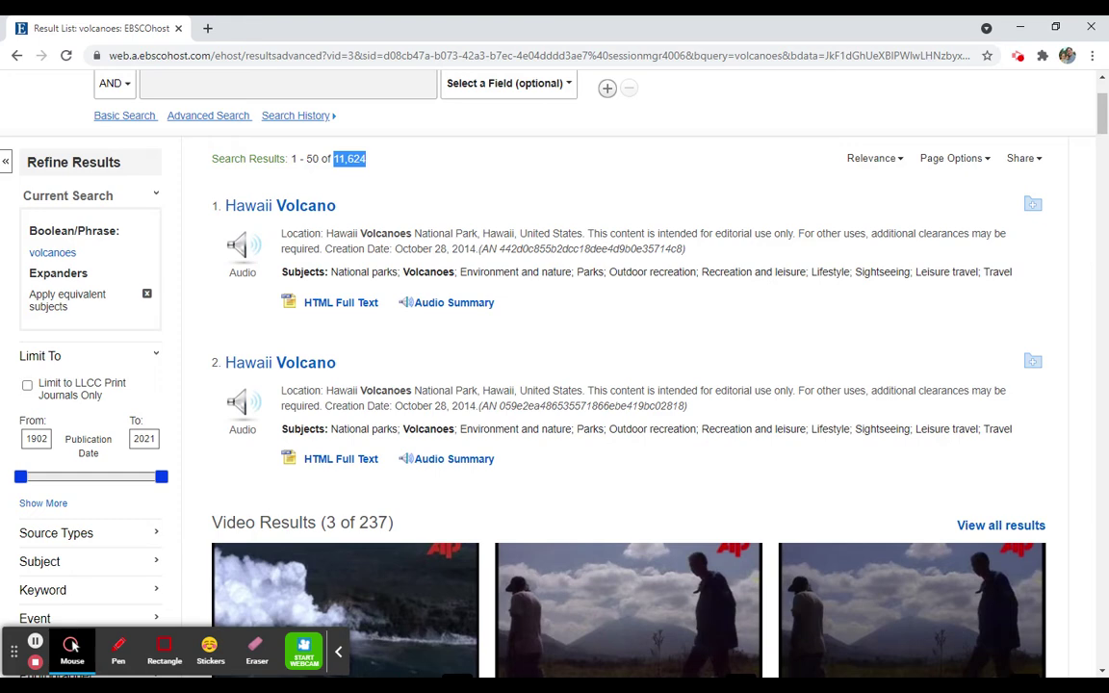
click(154, 535)
scroll(154, 539, down, 1)
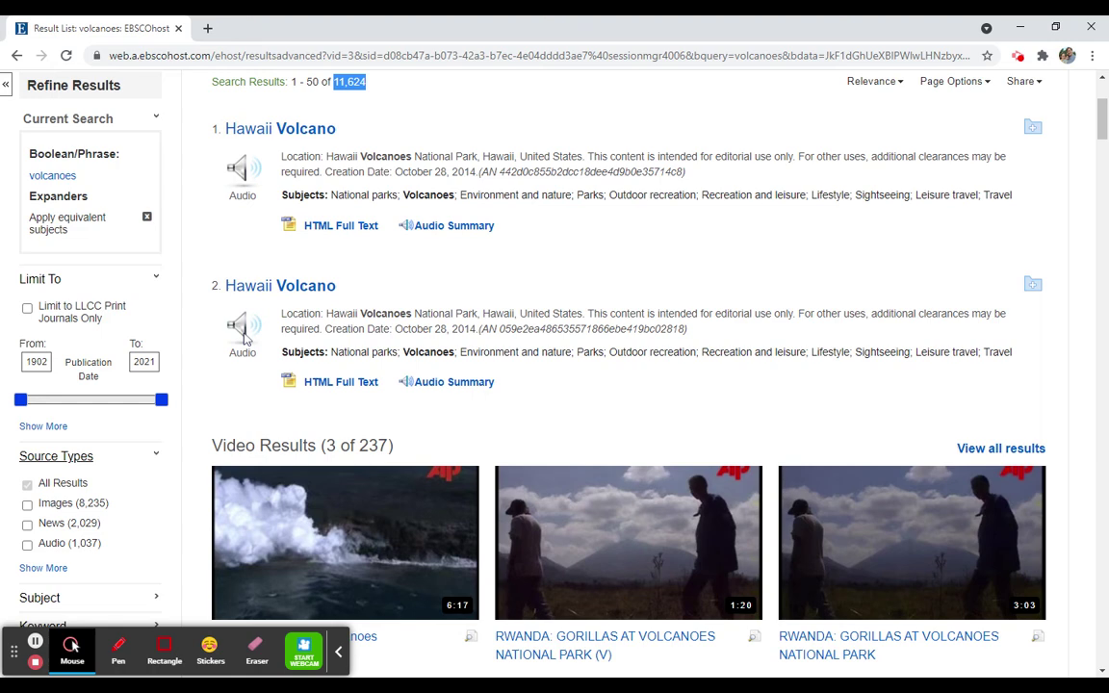
click(27, 504)
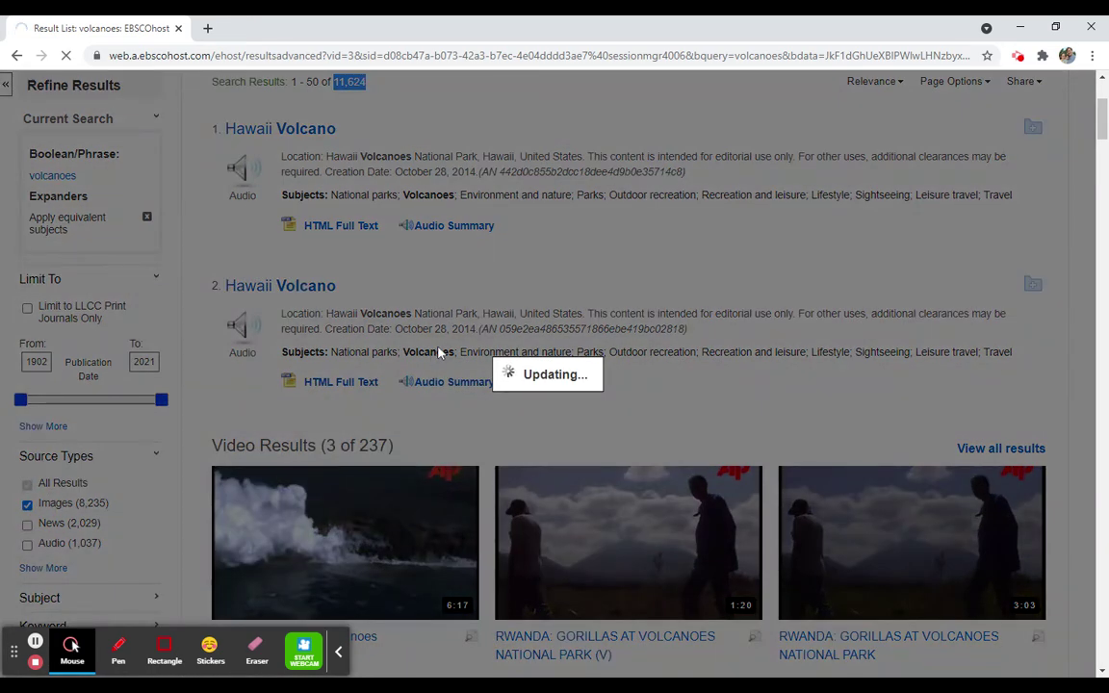
Step: Find the second Alaska Volcano image among the results and copy its subject term "Volcanic eruptions"
scroll(467, 345, down, 4)
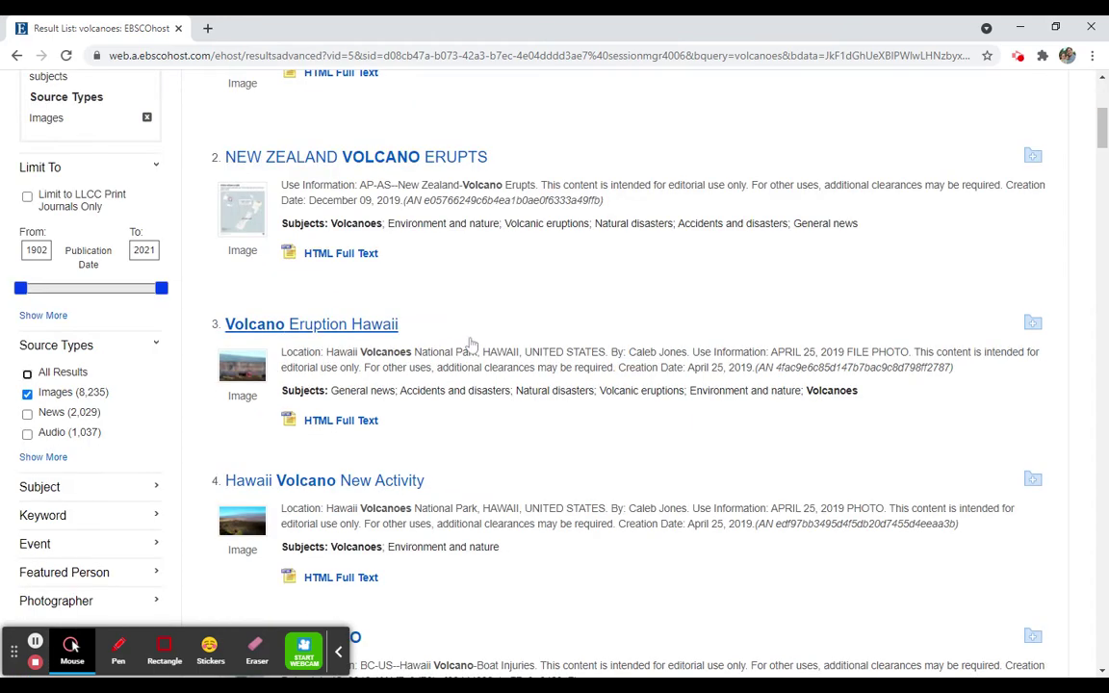
scroll(472, 344, down, 8)
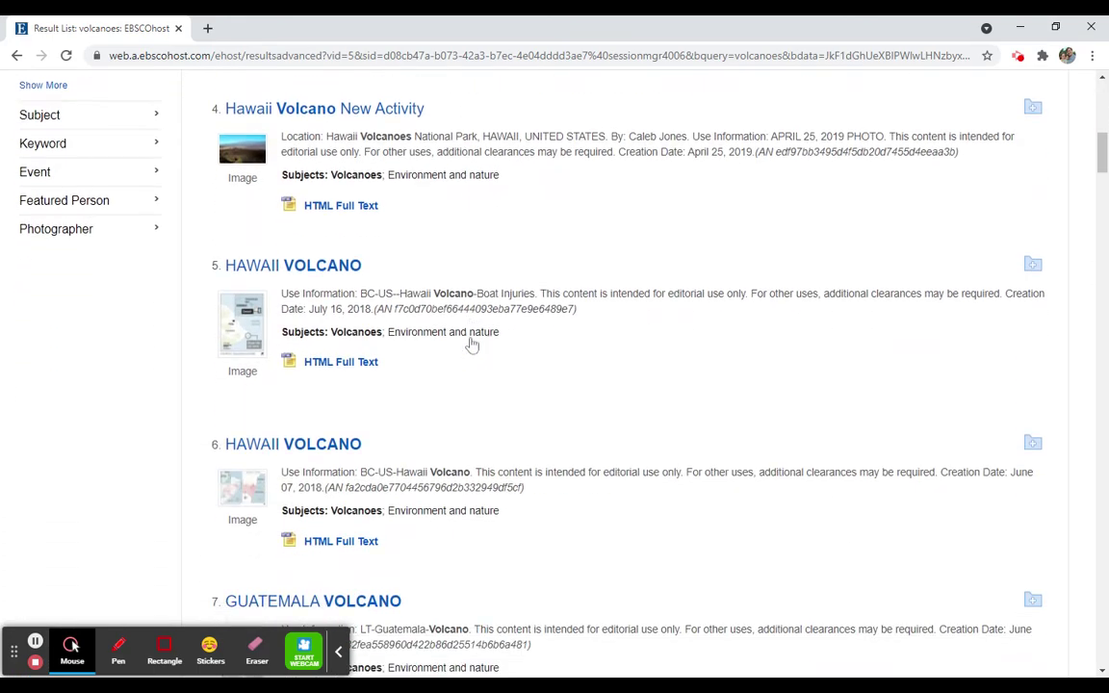
scroll(472, 344, down, 4)
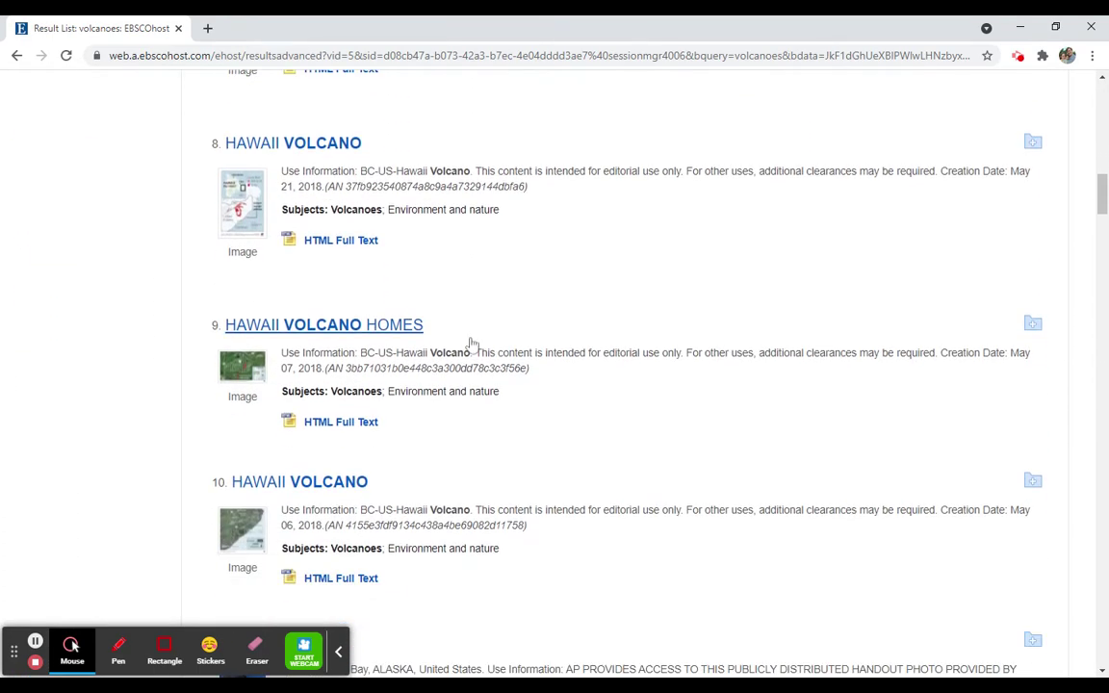
scroll(472, 344, down, 3)
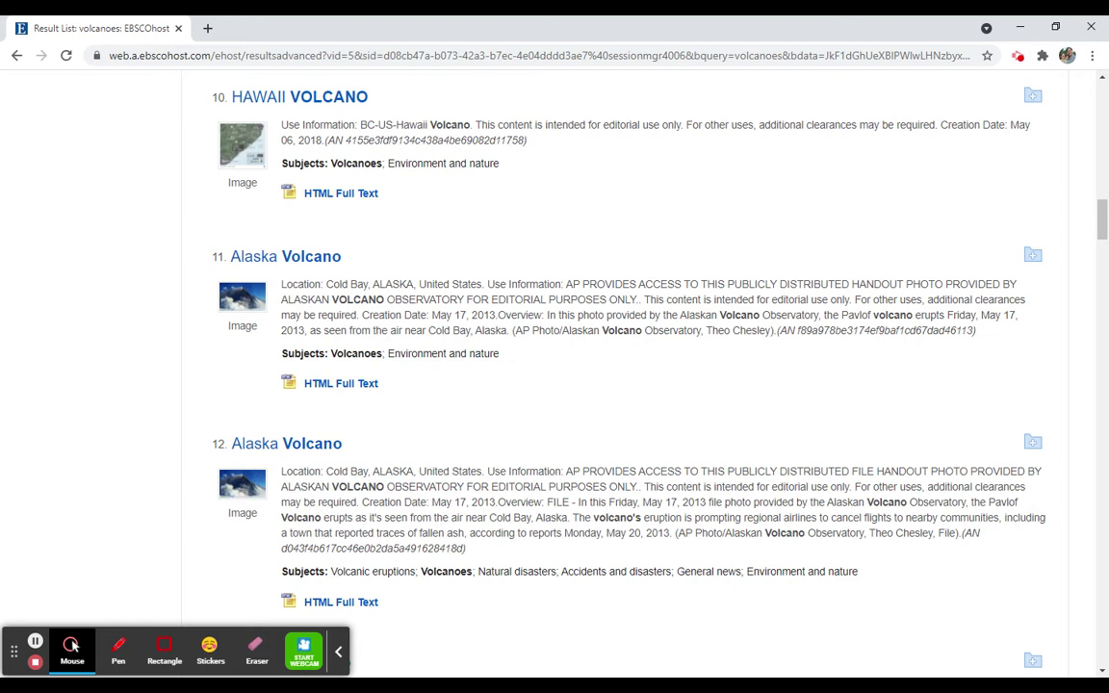
drag(332, 572, 858, 570)
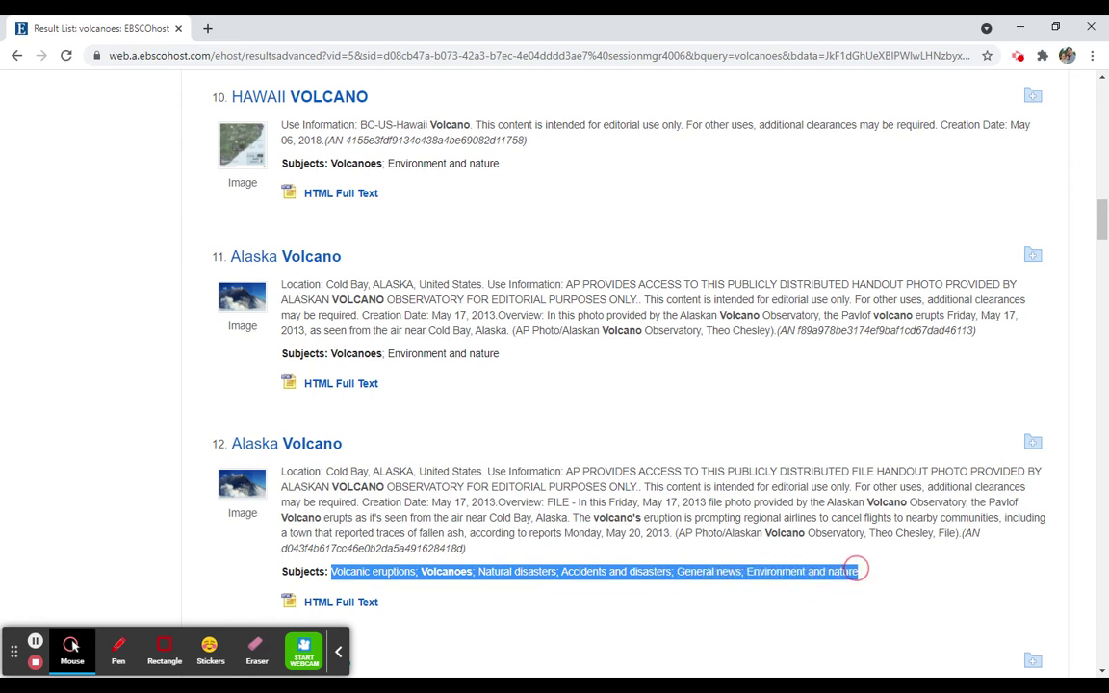
click(337, 568)
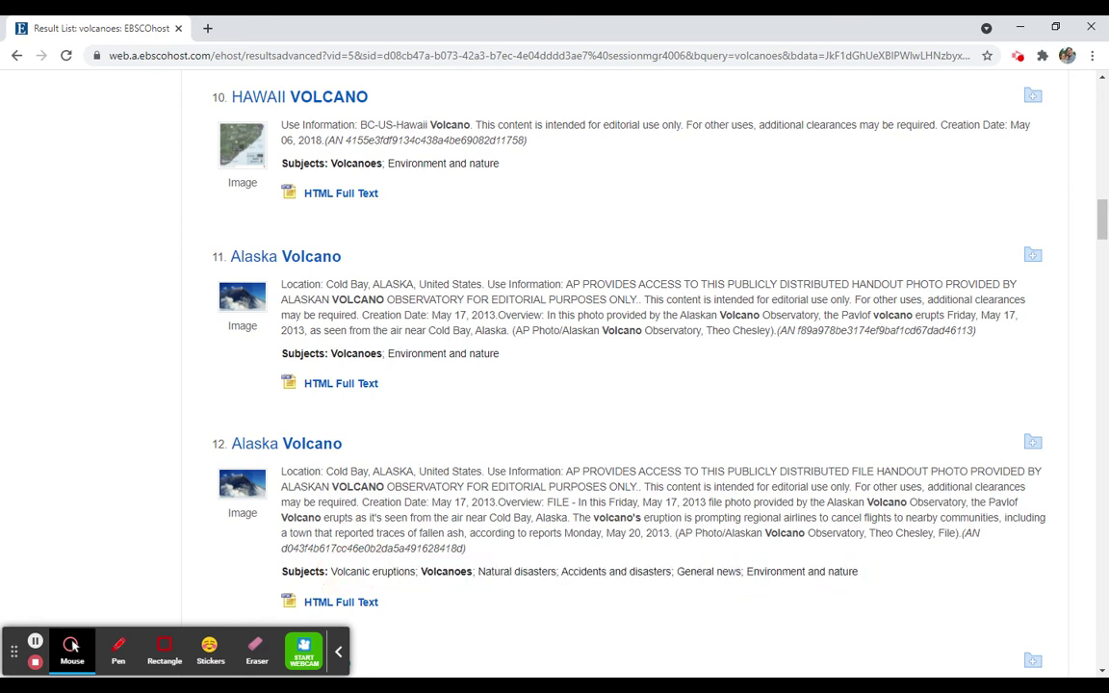
drag(331, 572, 416, 574)
key(ctrl+c)
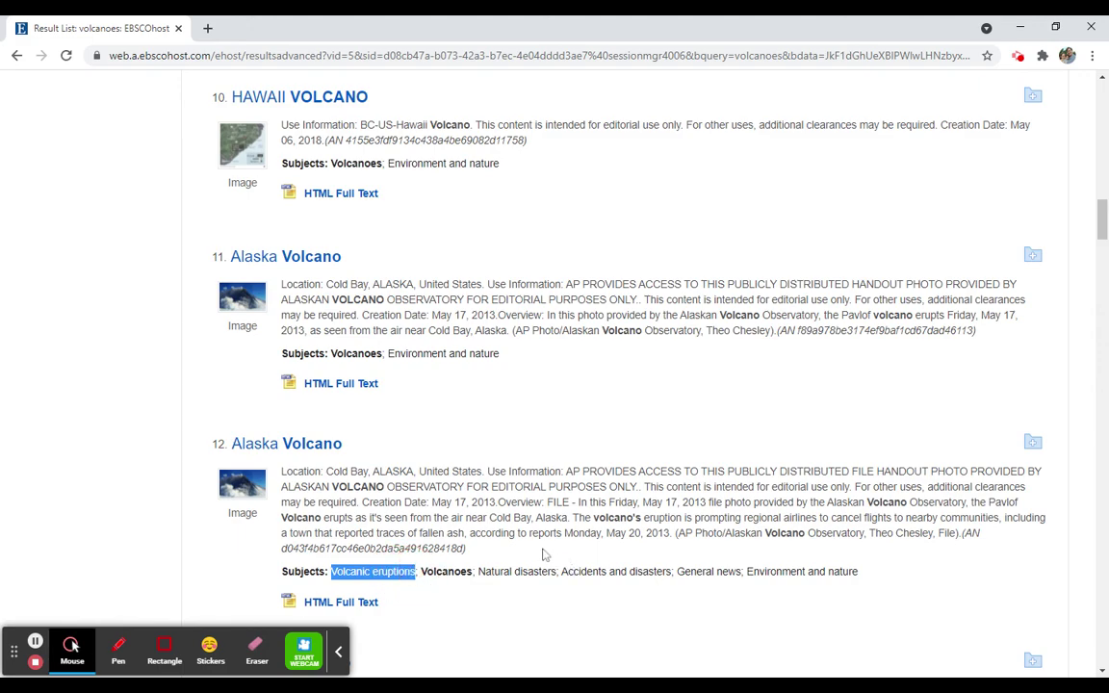
Step: Replace the search term "volcanoes" with the copied subject "Volcanic eruptions" and run the search
scroll(566, 563, up, 20)
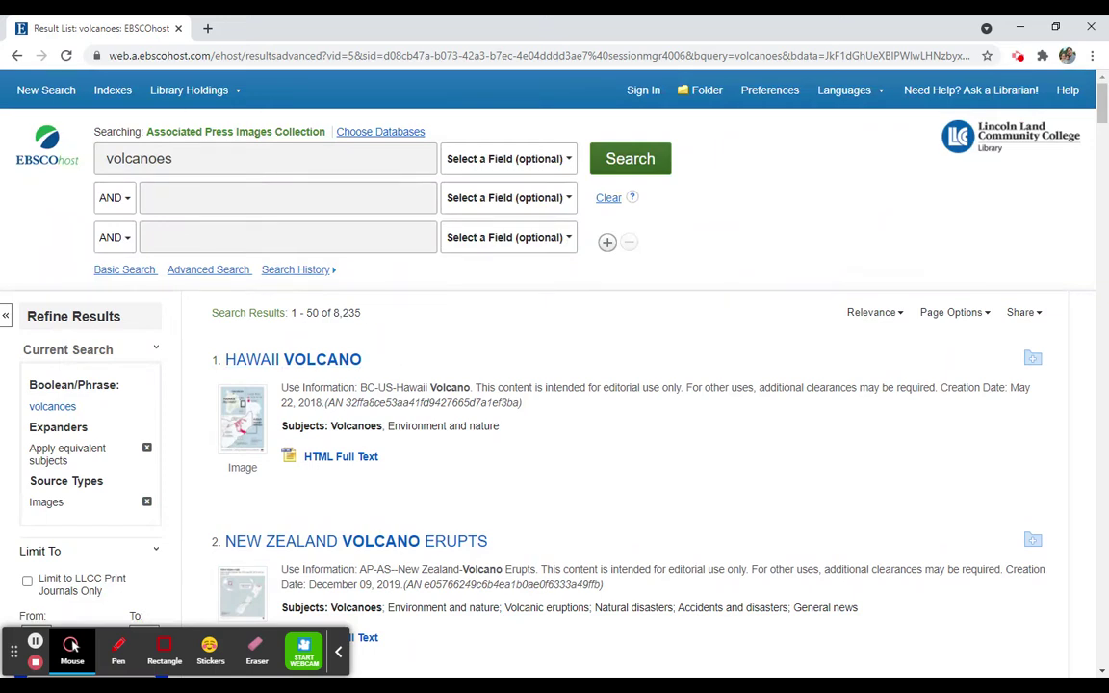
double_click(152, 156)
key(ctrl+v)
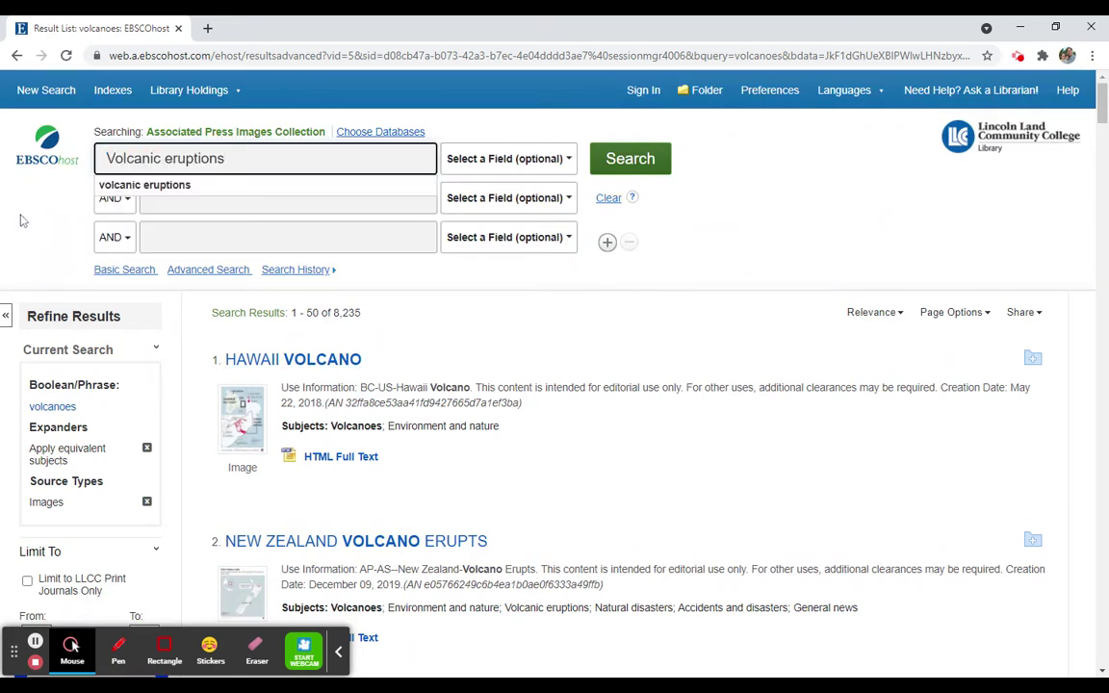
click(595, 158)
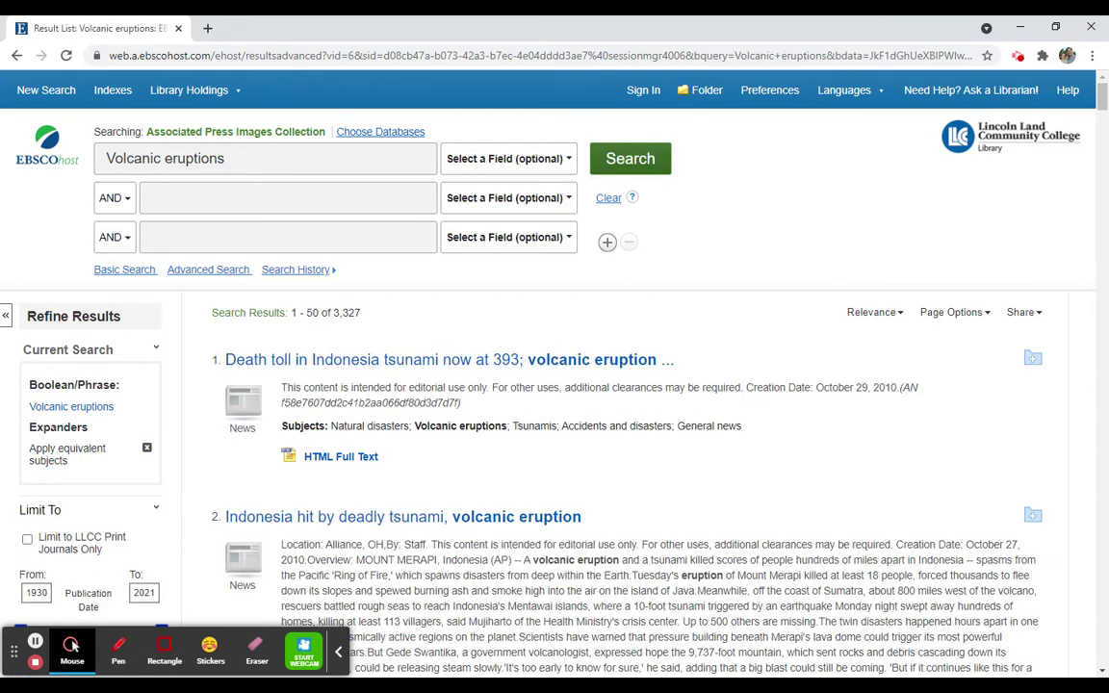
Step: Restrict the Volcanic eruptions results to the Images source type
drag(332, 313, 361, 313)
scroll(310, 370, down, 1)
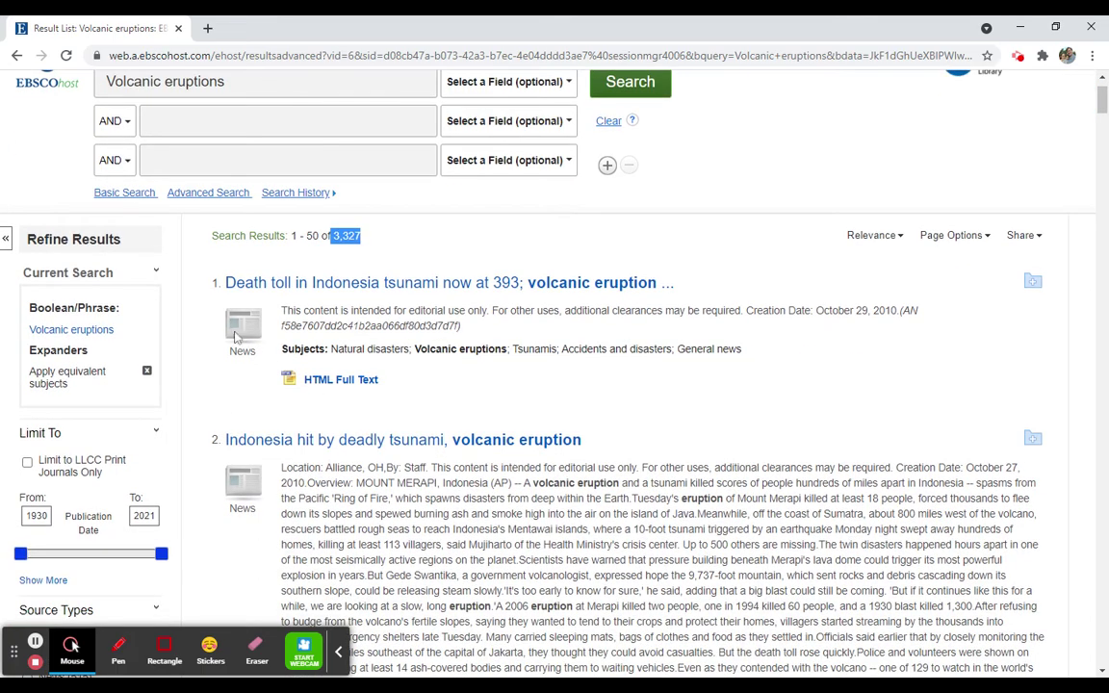
scroll(306, 366, down, 3)
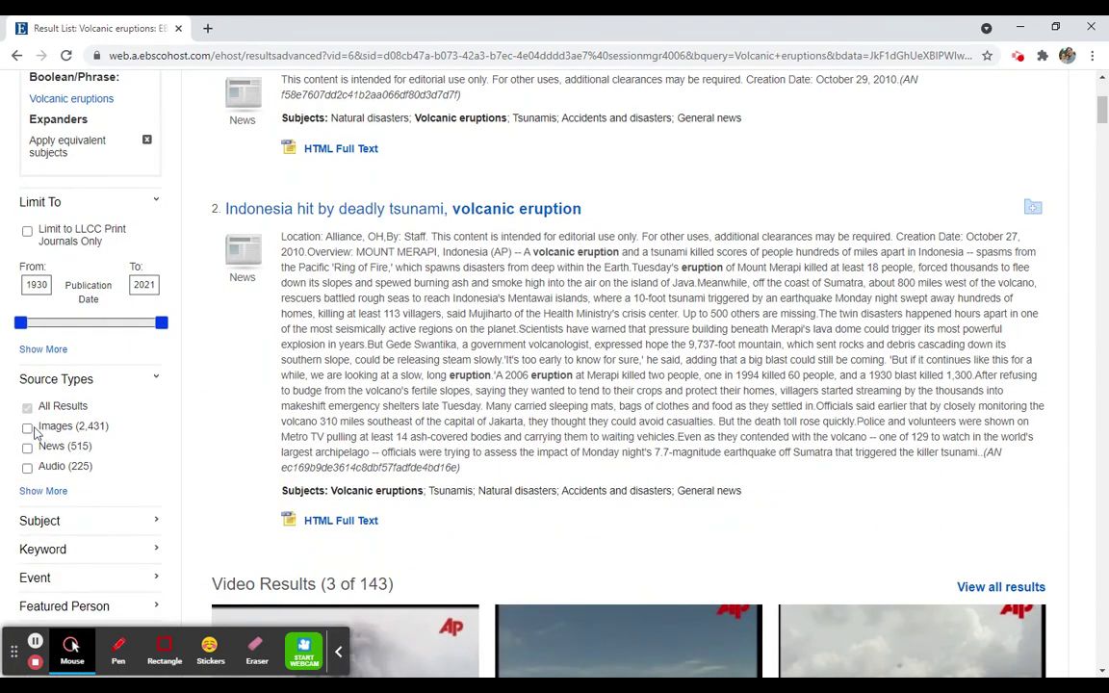
click(28, 429)
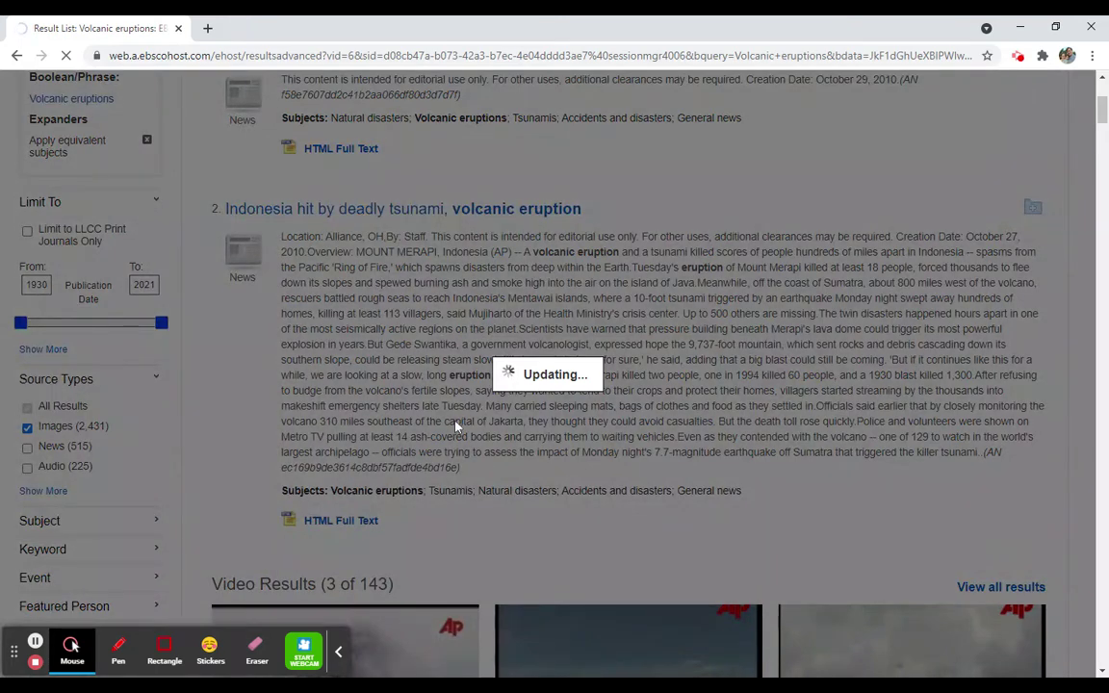
Step: Browse the volcanic eruption images and open the detailed record of result 15, Indonesia Volcano, to view its image and description
scroll(389, 455, down, 5)
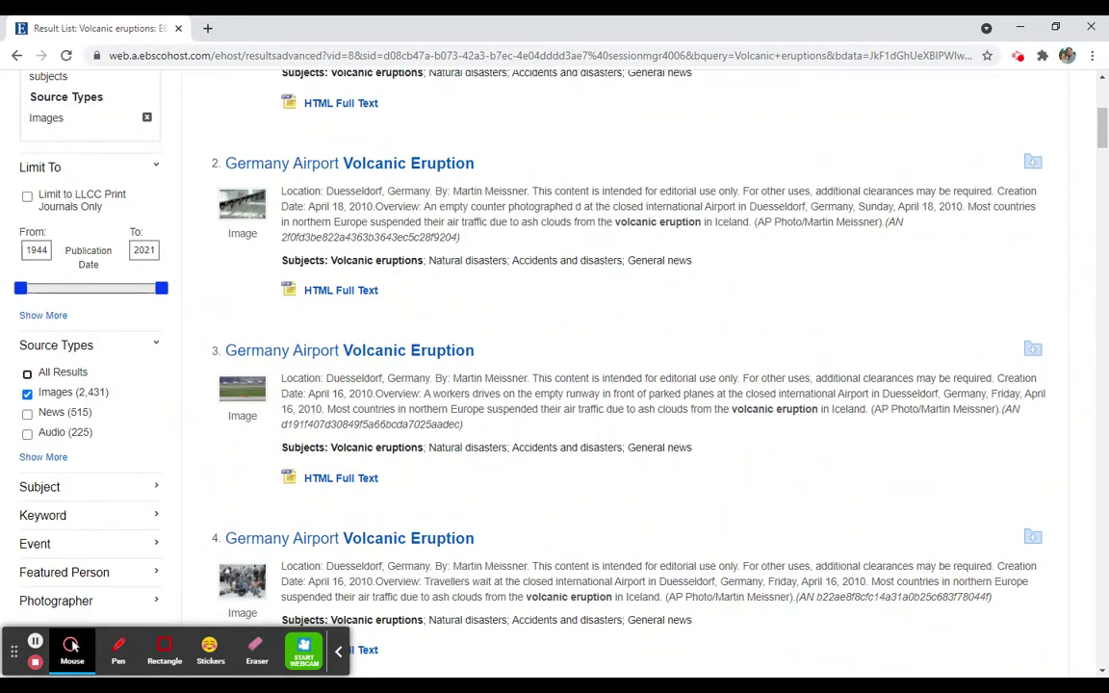
scroll(526, 418, down, 2)
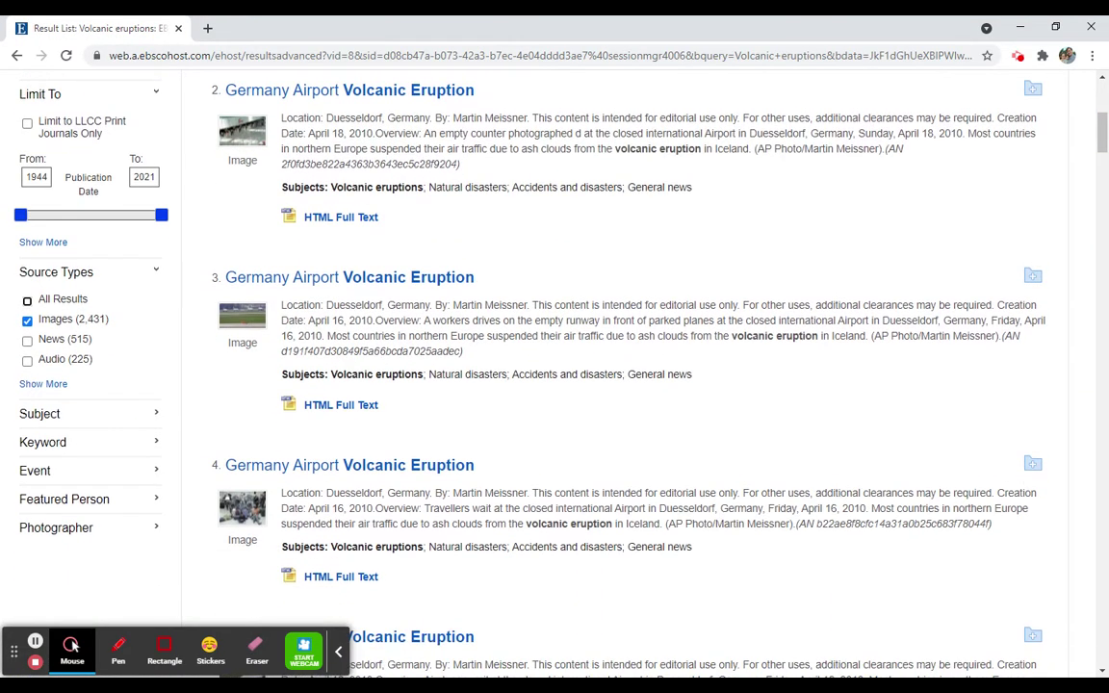
scroll(527, 416, up, 4)
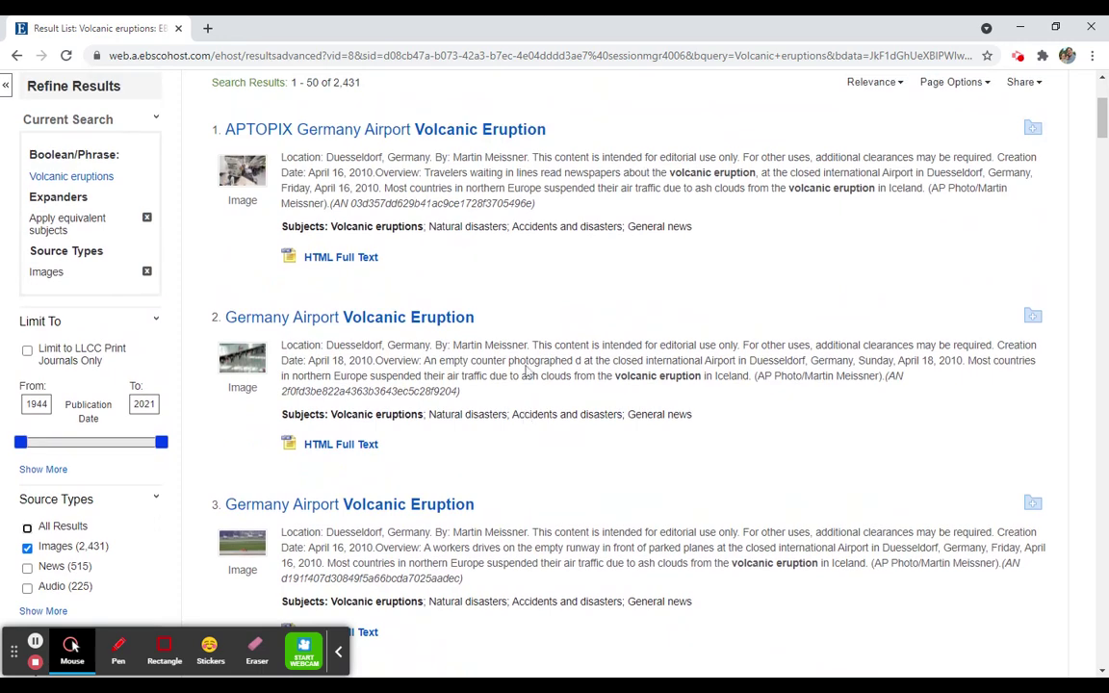
scroll(234, 269, down, 3)
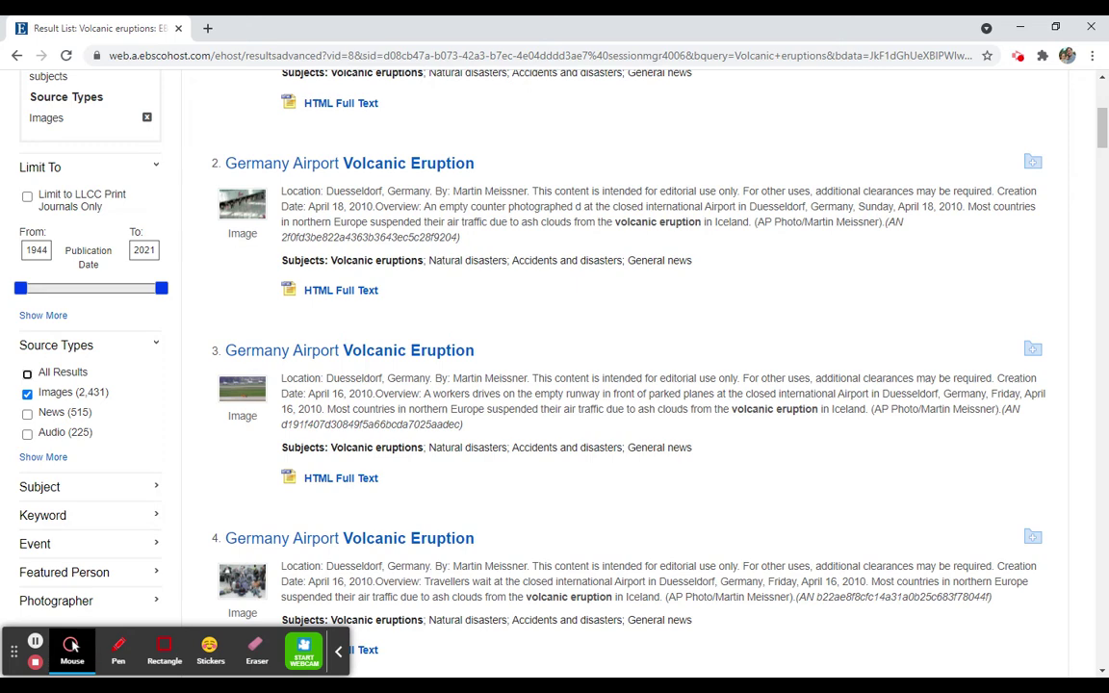
scroll(561, 333, down, 3)
scroll(562, 335, down, 5)
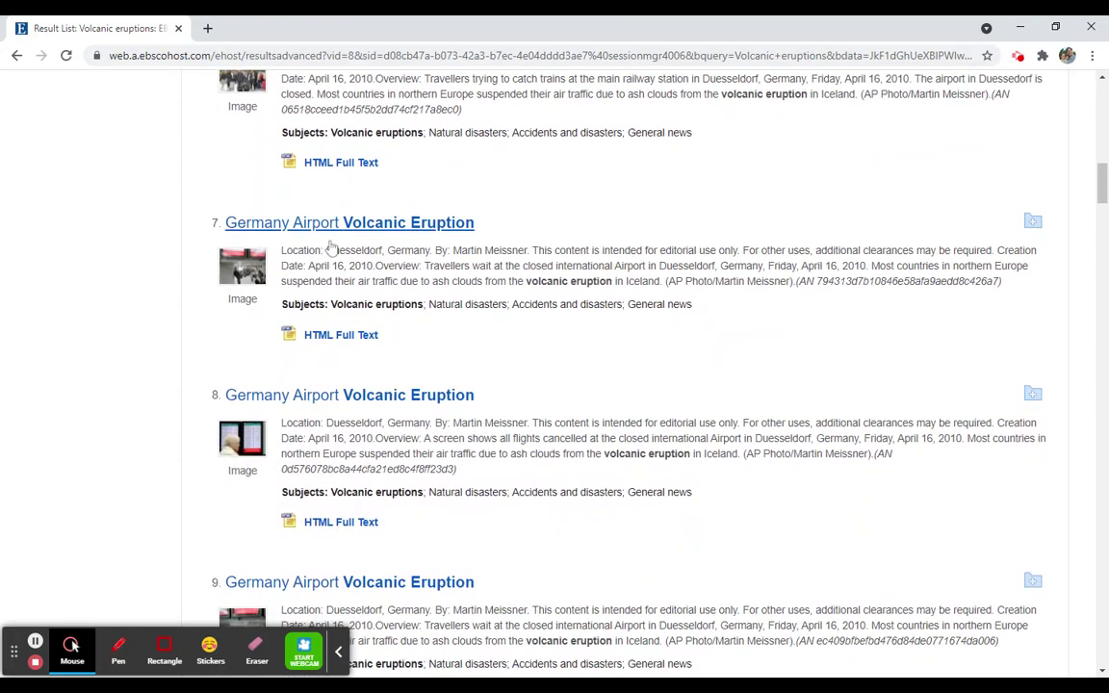
scroll(433, 251, down, 4)
scroll(564, 286, down, 6)
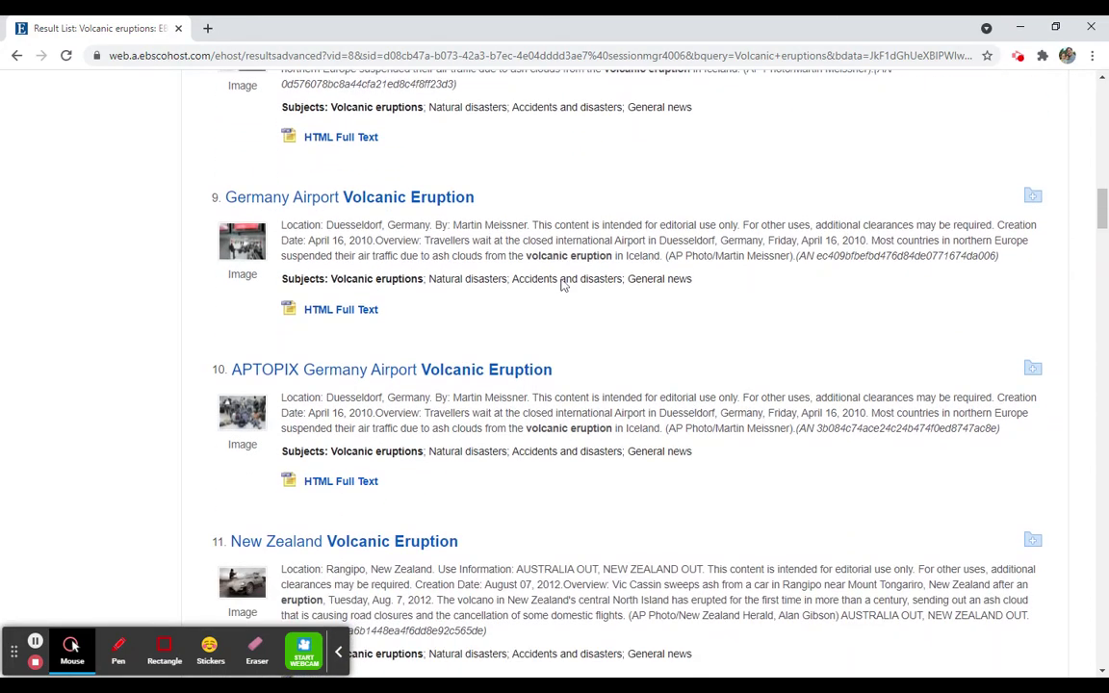
scroll(566, 286, down, 4)
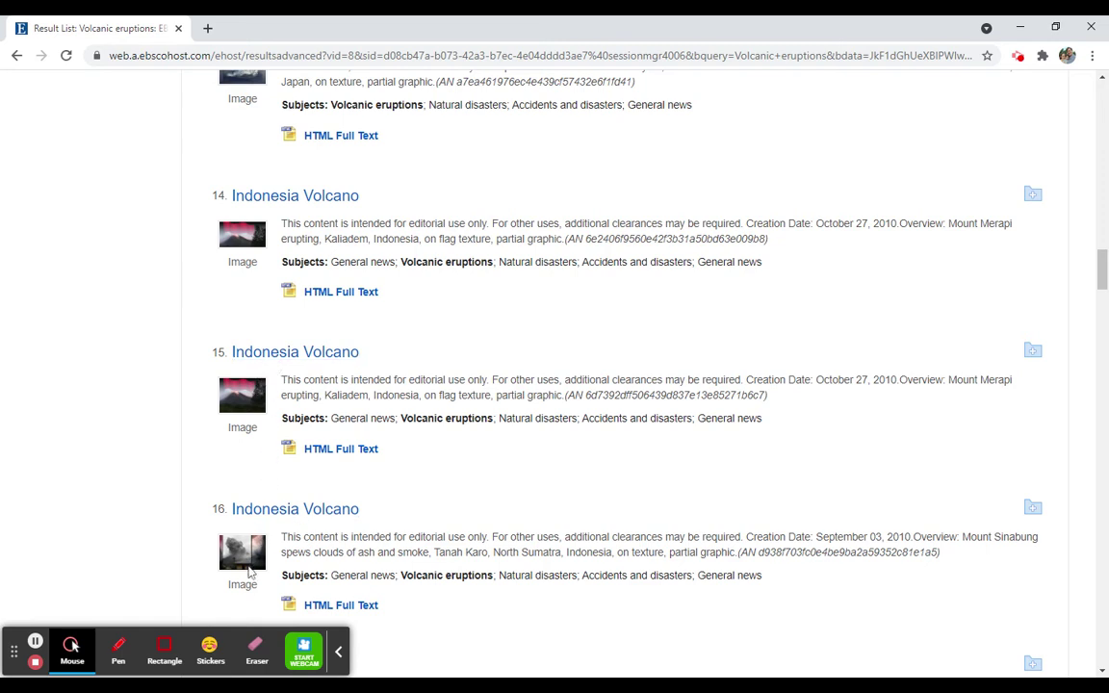
click(264, 362)
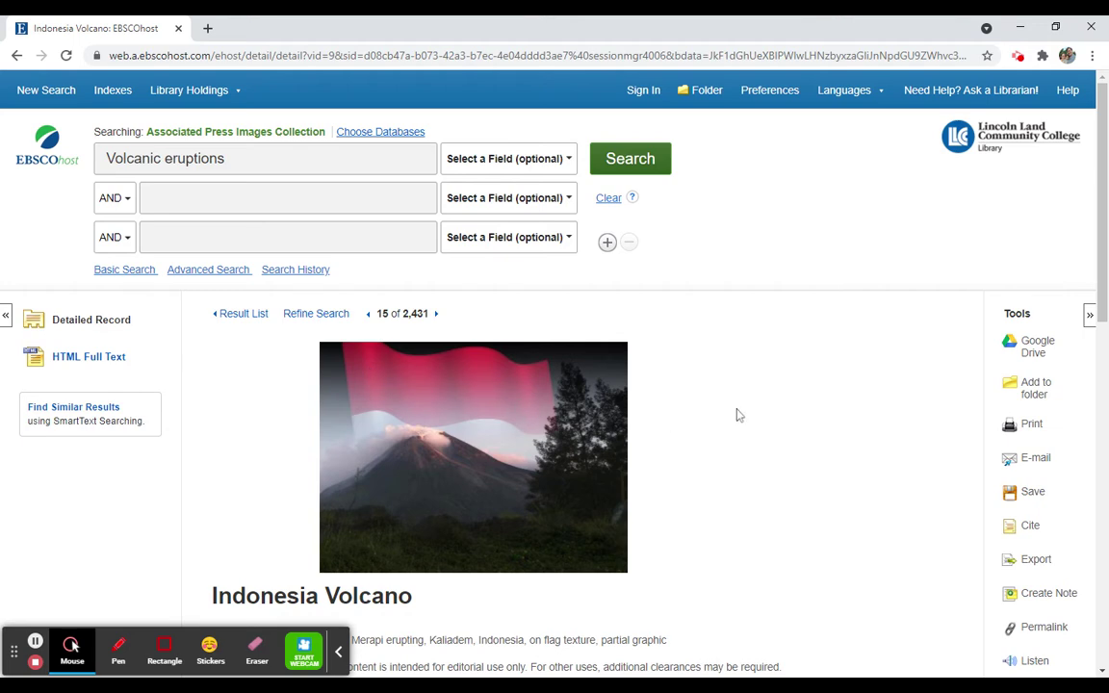
scroll(698, 396, down, 2)
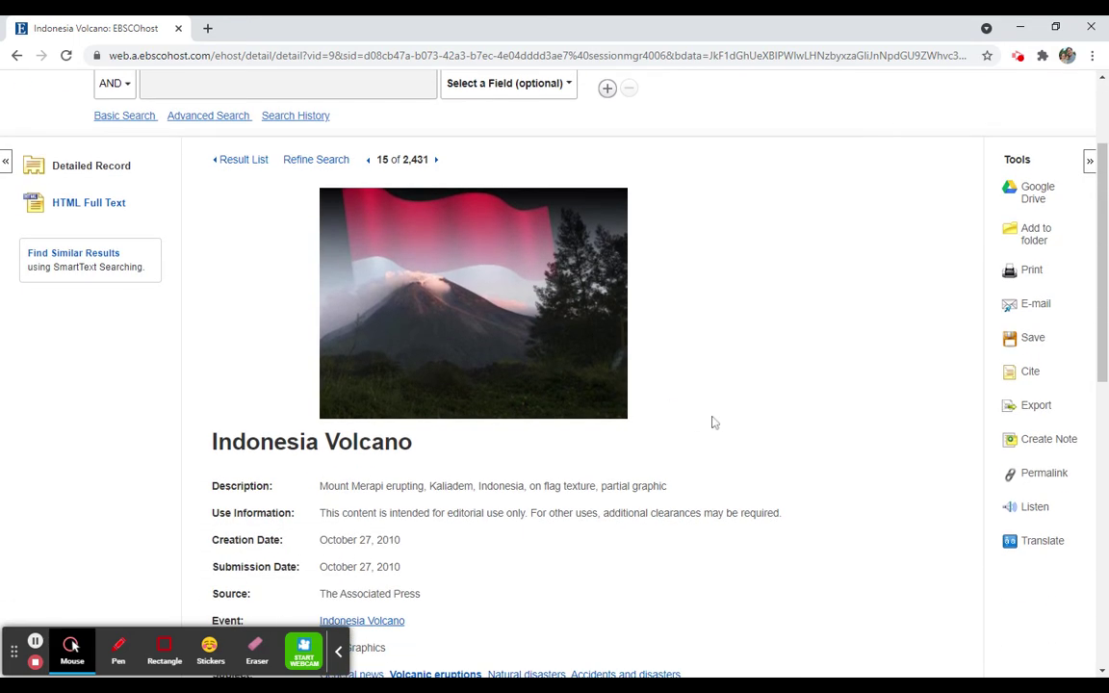
Step: Review the Indonesia Volcano record's descriptive fields and highlight its Artifact entry
scroll(714, 422, down, 2)
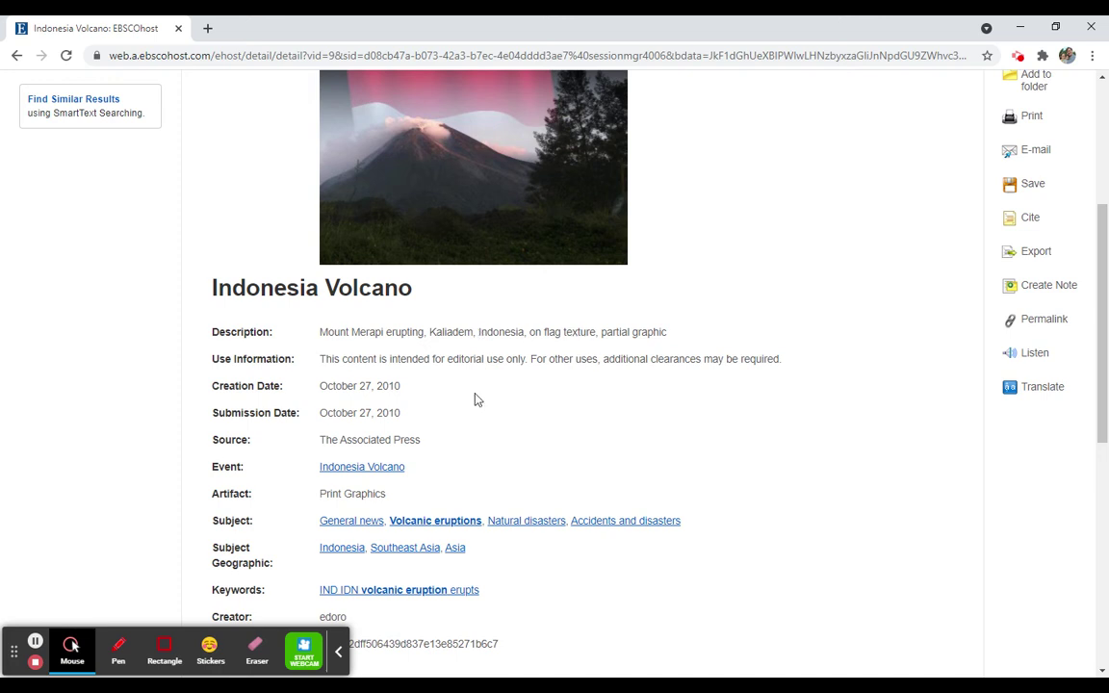
scroll(279, 435, down, 1)
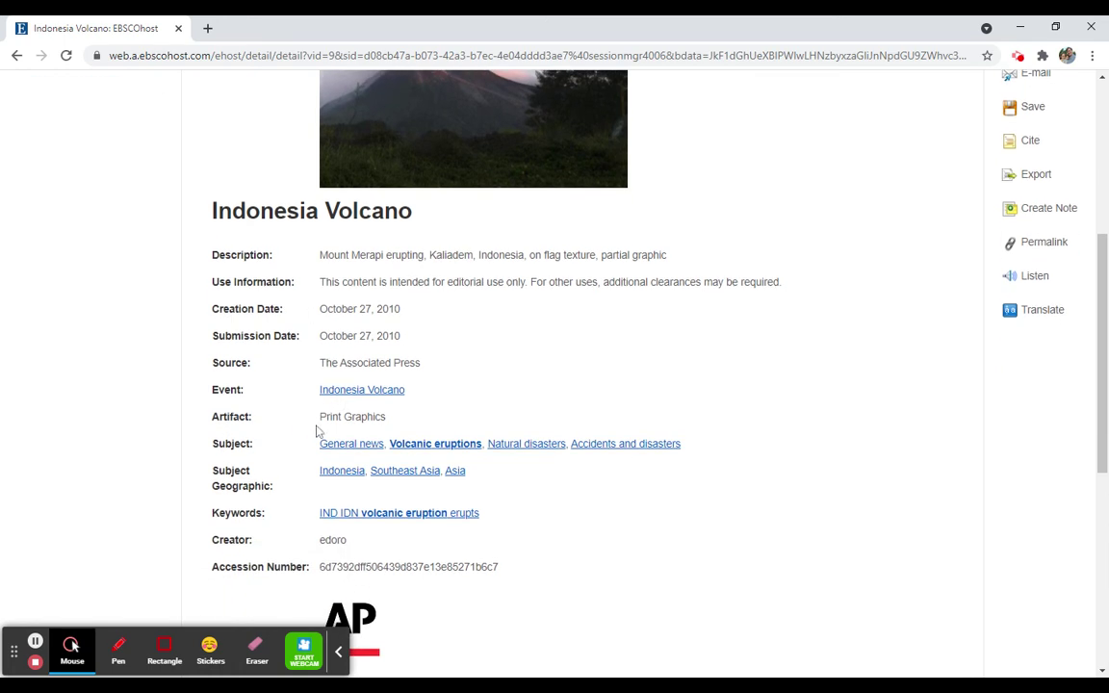
drag(321, 417, 397, 424)
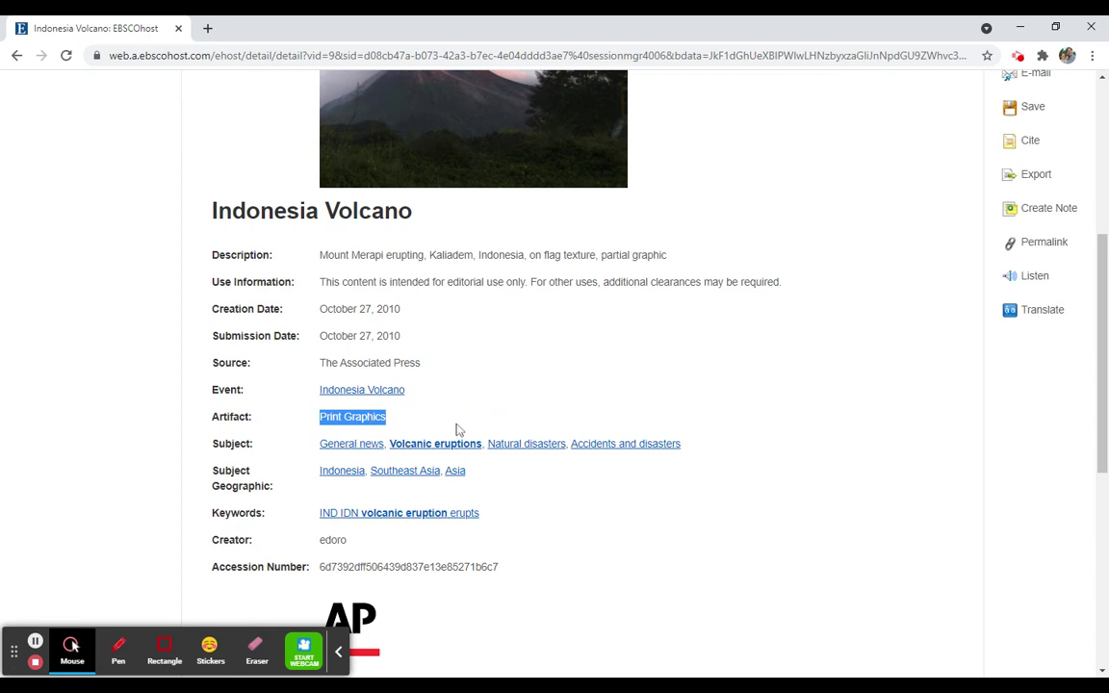
scroll(490, 361, up, 3)
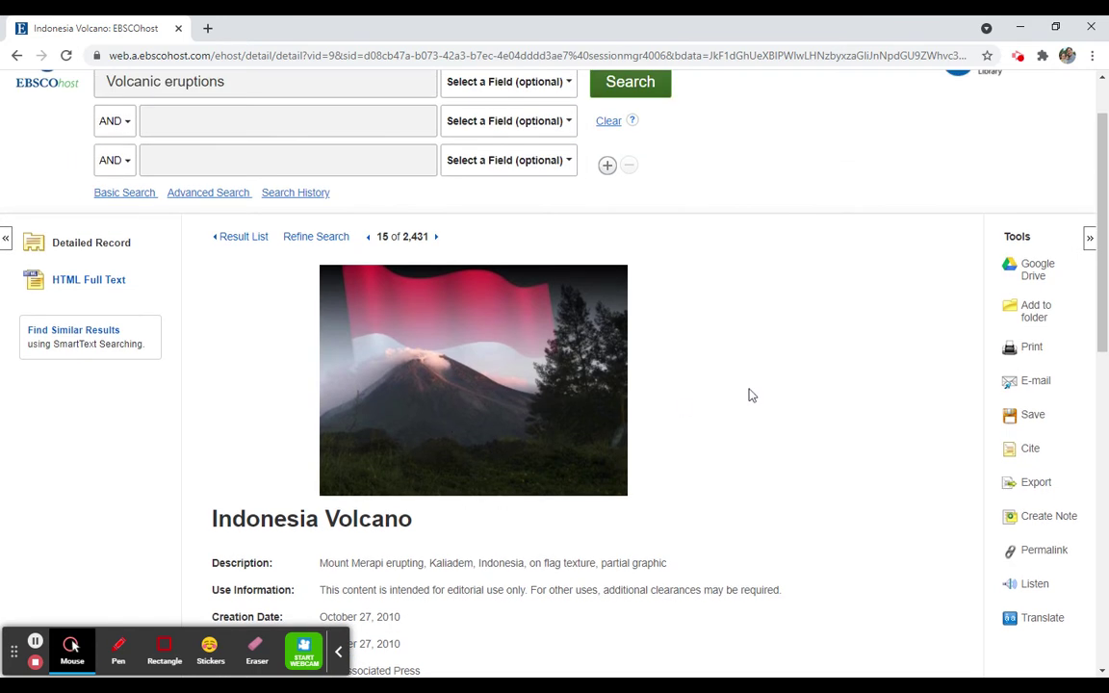
Step: Show the citation formats for the Indonesia Volcano image, review the APA 7th and MLA 8th Edition citations, and close them
click(1030, 453)
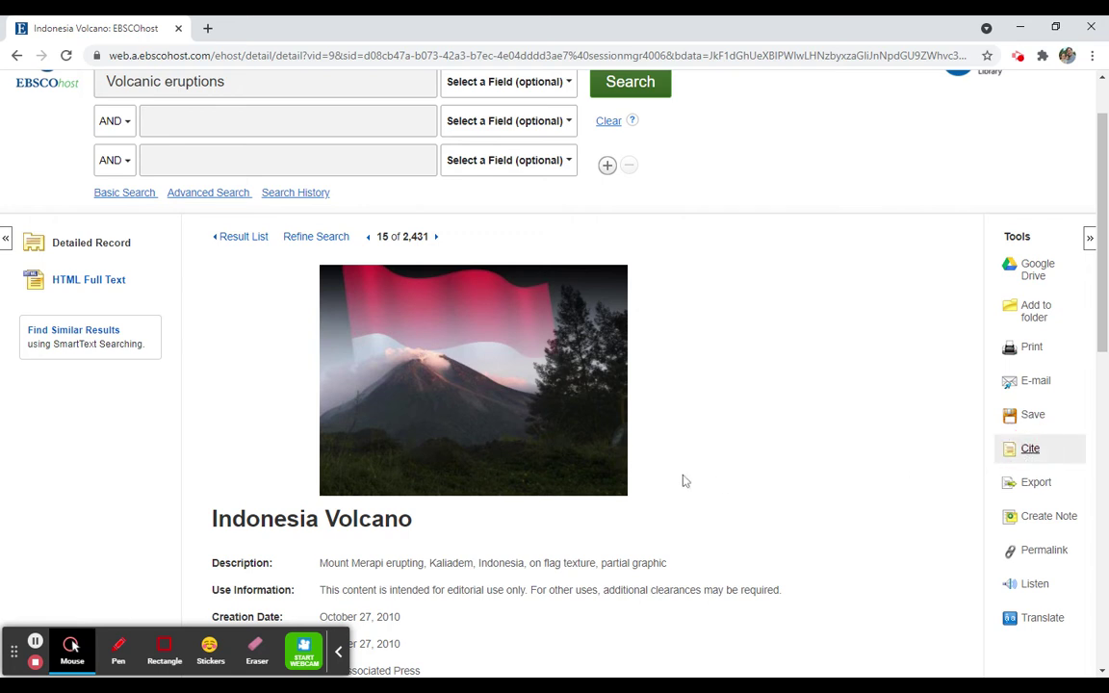
scroll(348, 405, down, 1)
scroll(348, 405, down, 1)
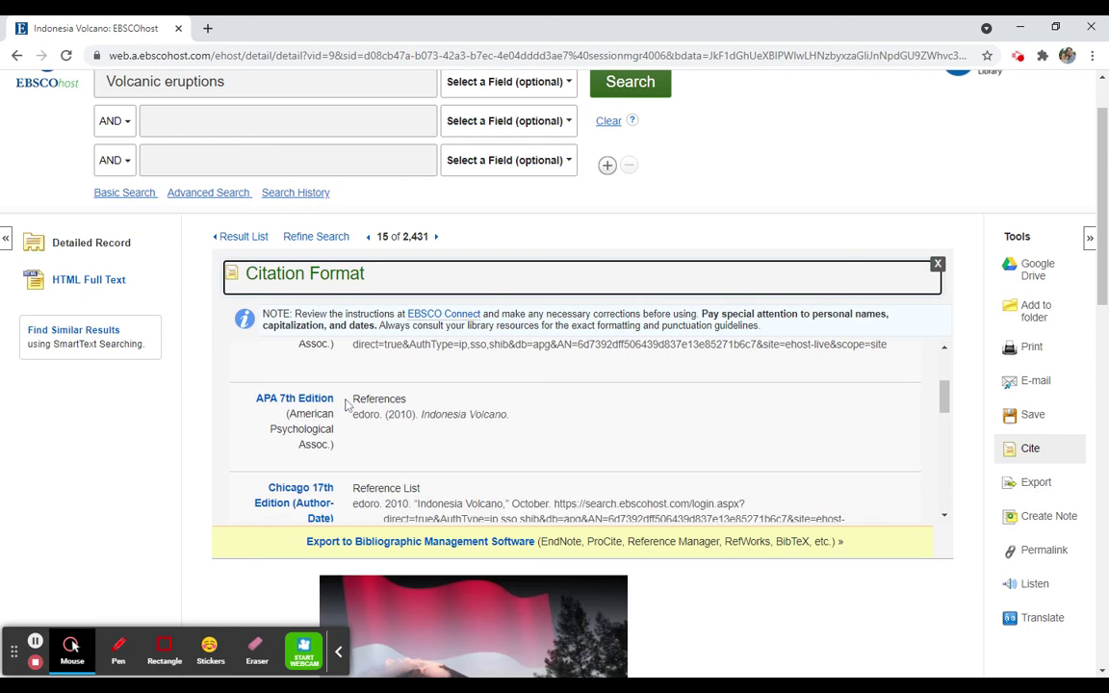
scroll(348, 406, down, 5)
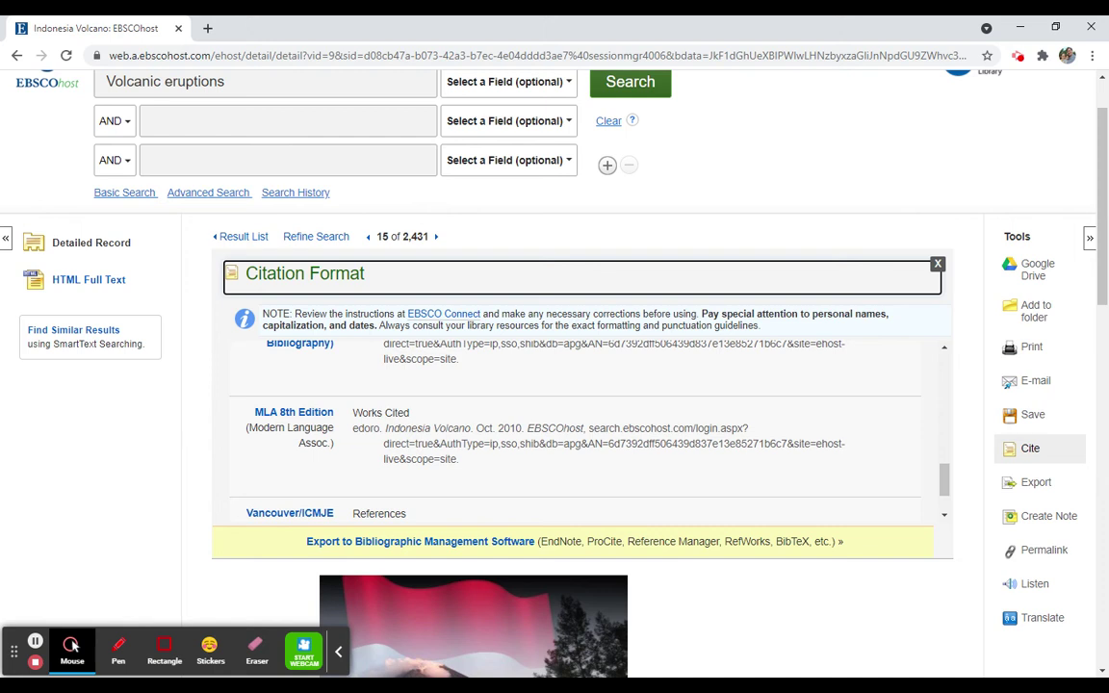
click(937, 264)
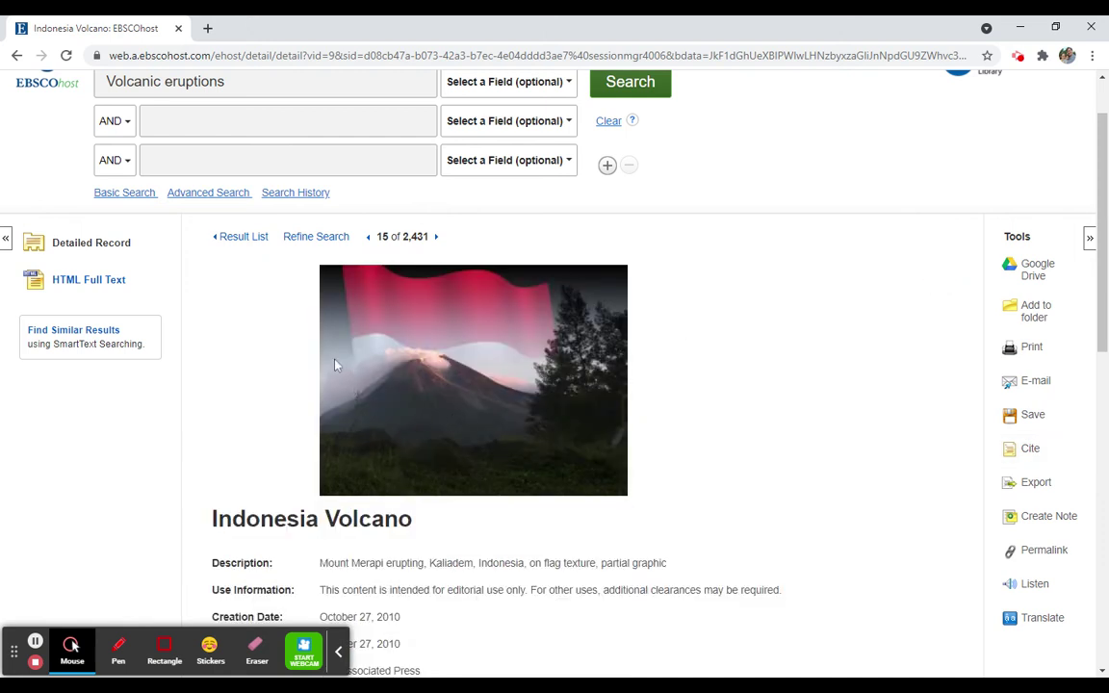
Step: Return to the result list and open result 17, Iceland Volcano, to review its image and Artifact field
click(238, 240)
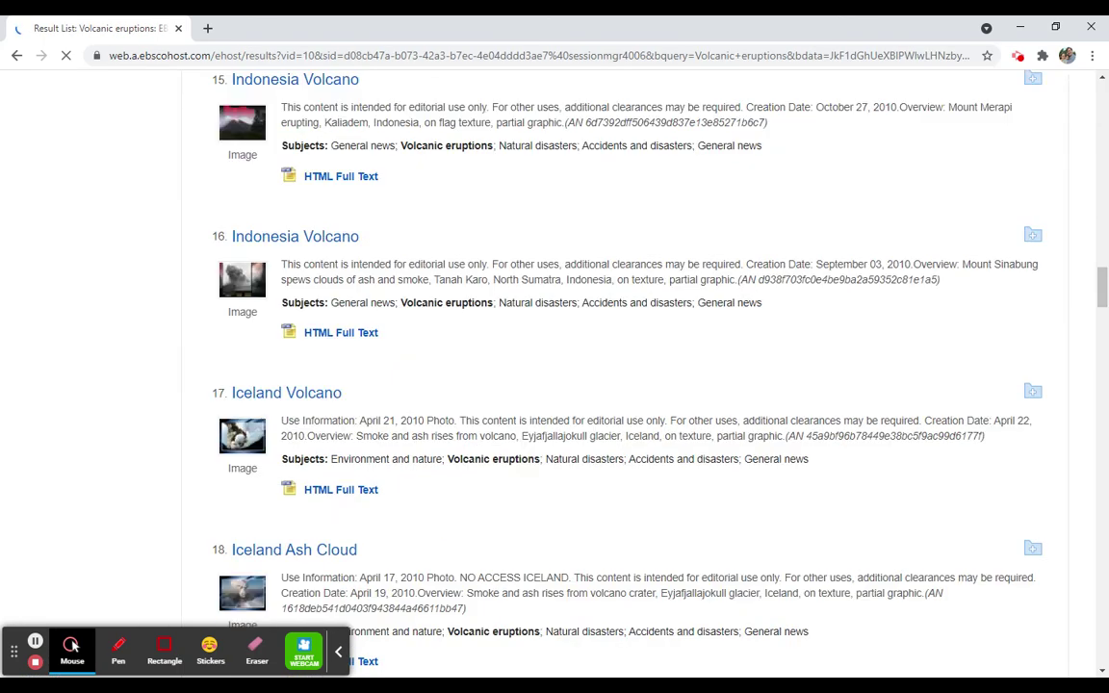
click(259, 401)
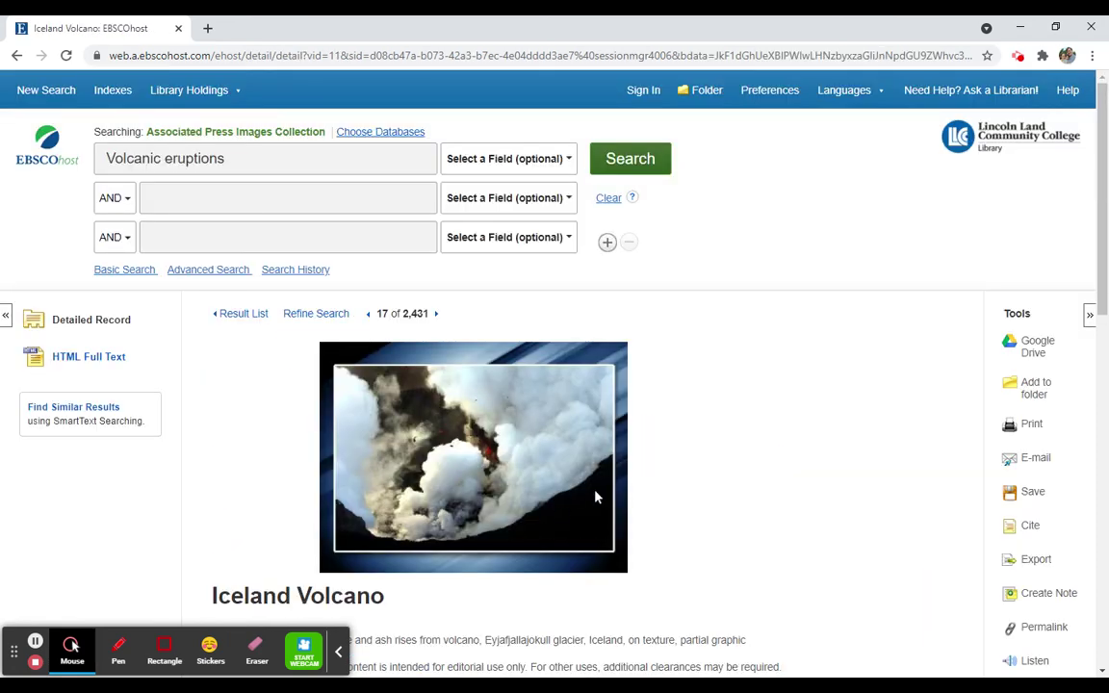
scroll(595, 497, down, 3)
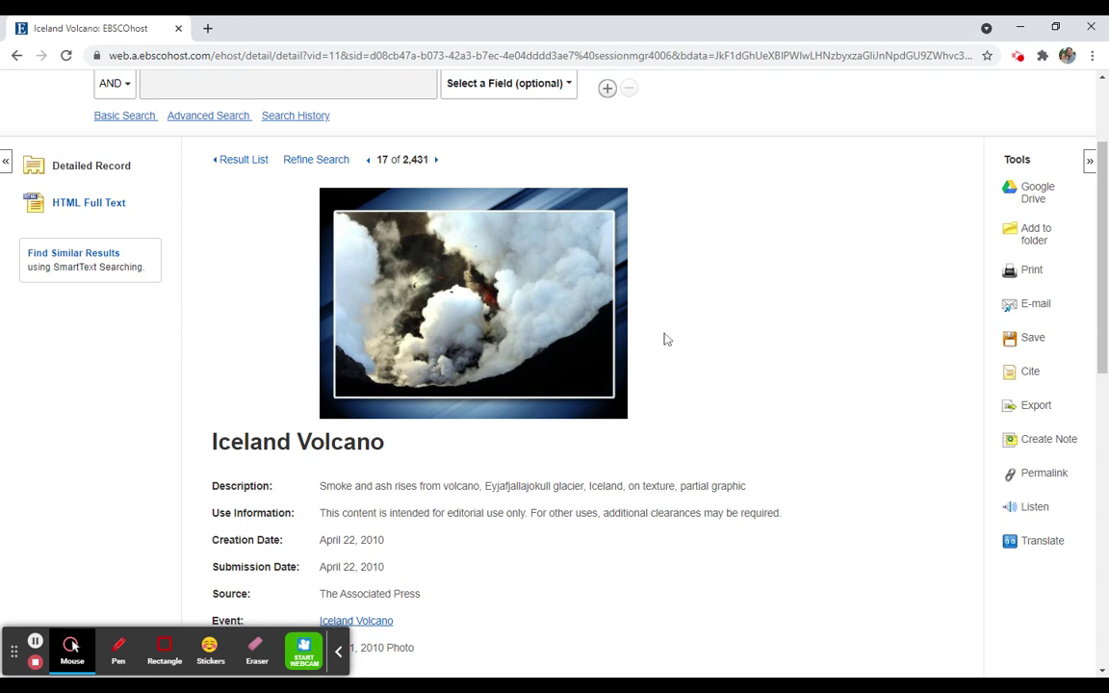
scroll(663, 443, down, 3)
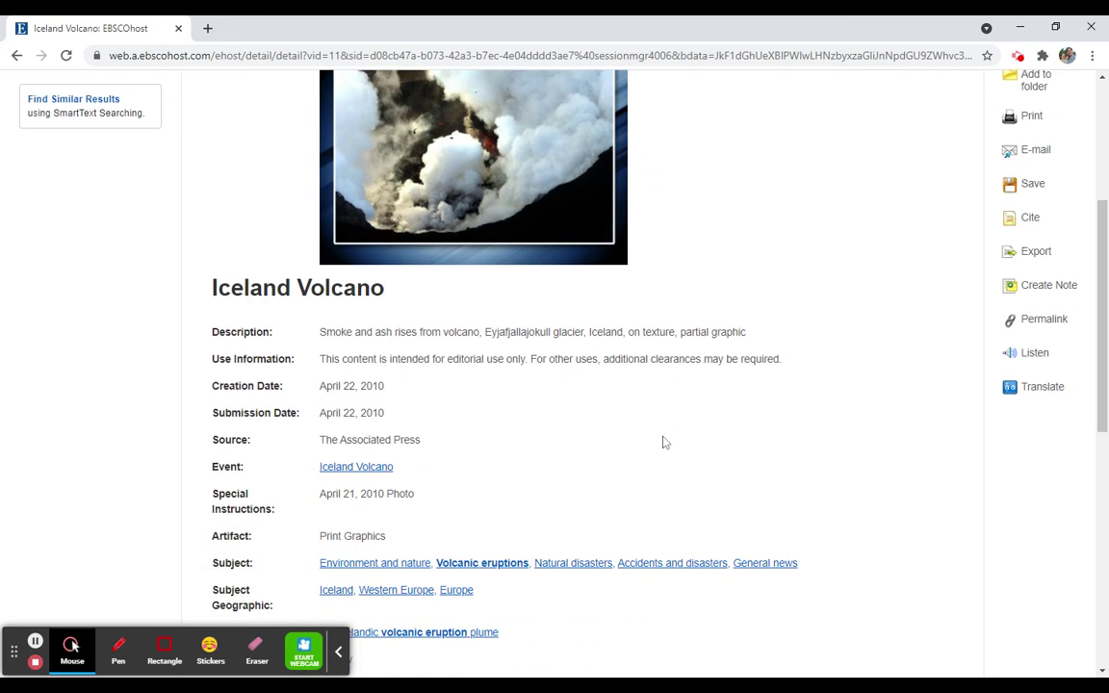
scroll(660, 443, down, 1)
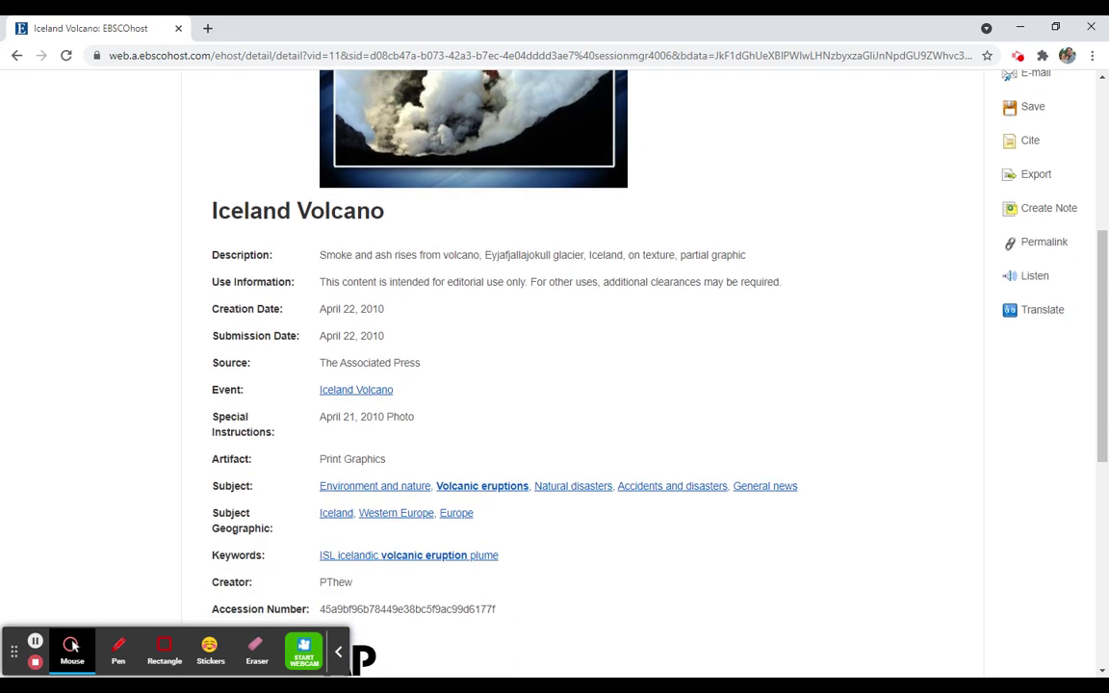
drag(319, 459, 385, 461)
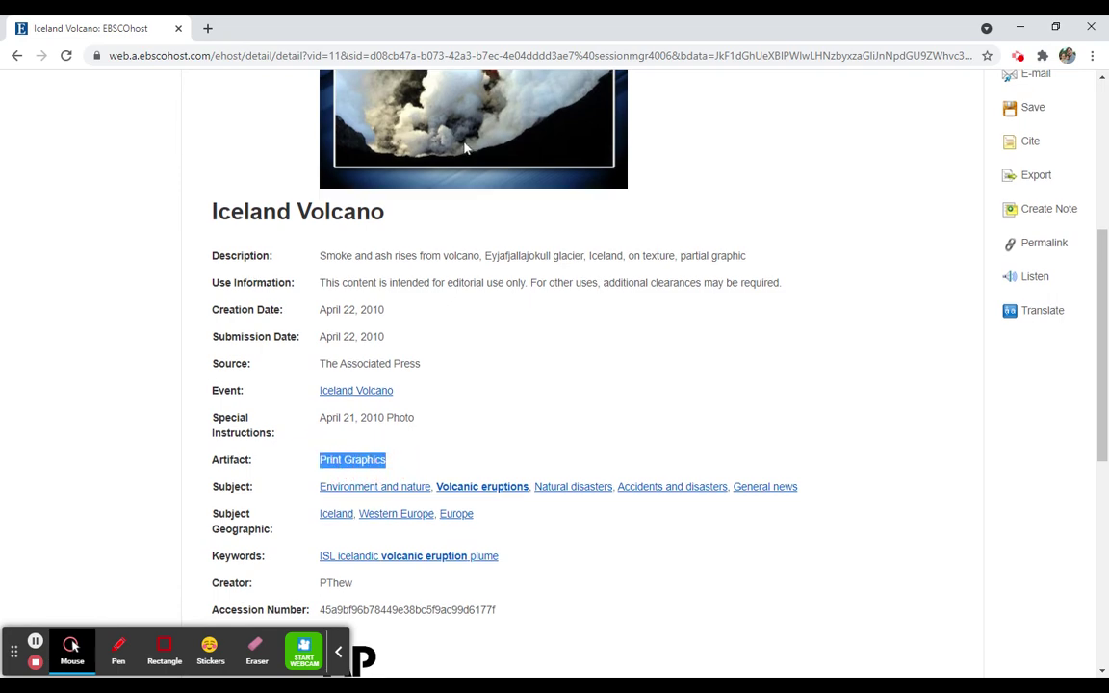
scroll(586, 284, up, 3)
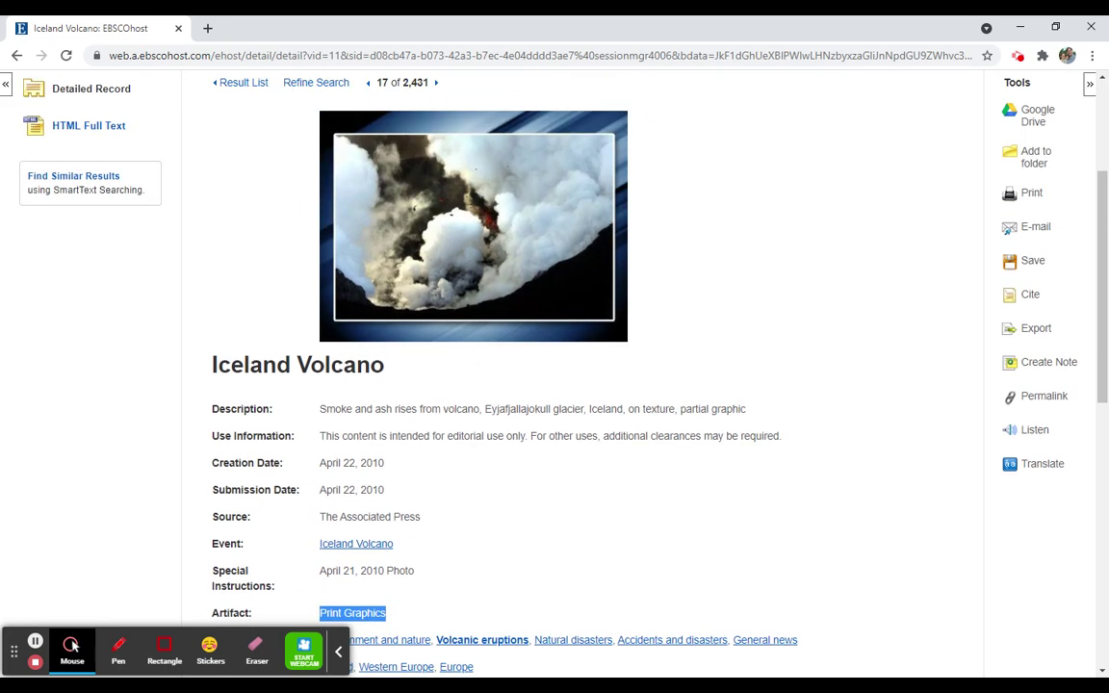
scroll(686, 400, up, 3)
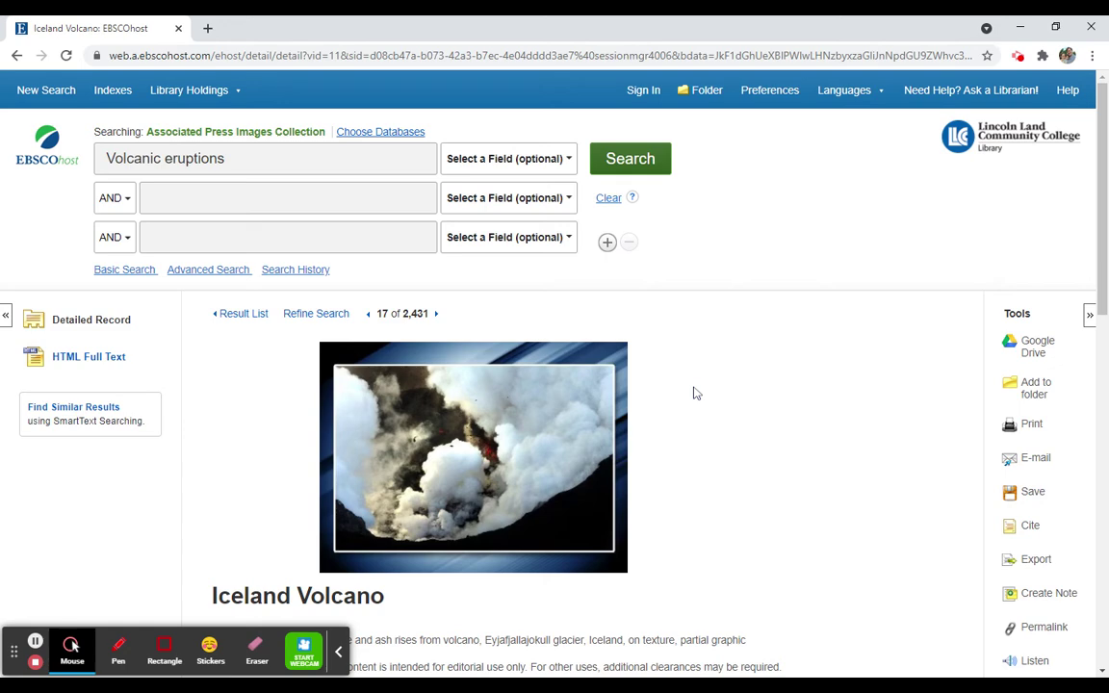
Step: Find the Subject field in the Iceland Volcano record and run a search on its subject term "Natural disasters"
scroll(693, 391, down, 3)
scroll(698, 387, down, 3)
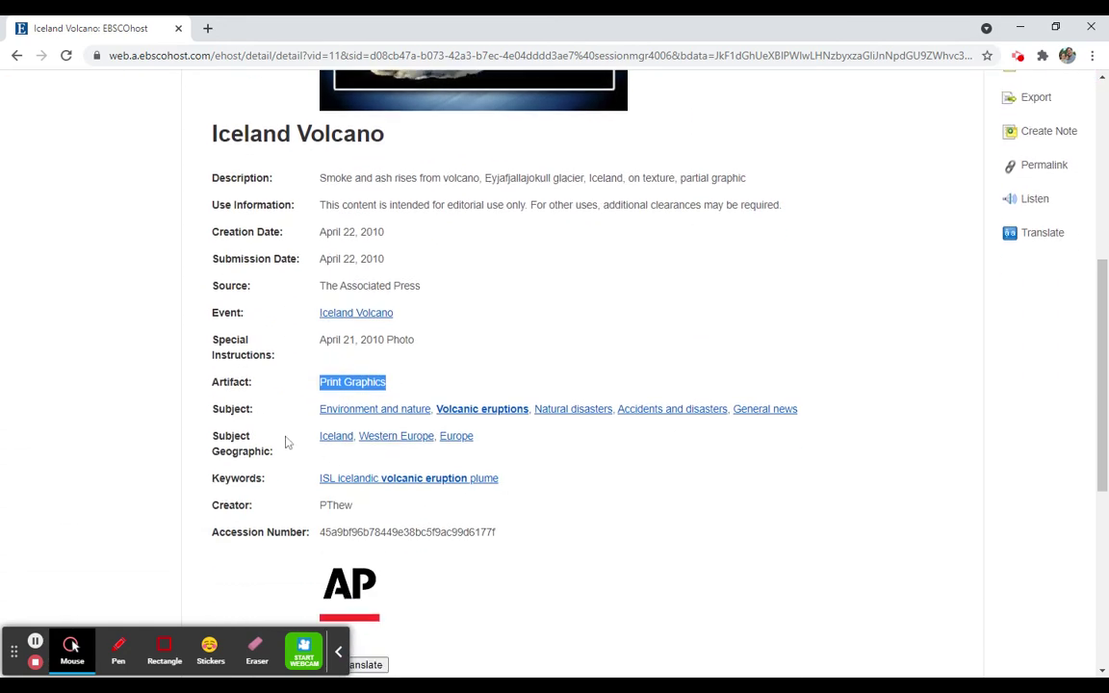
drag(211, 409, 251, 412)
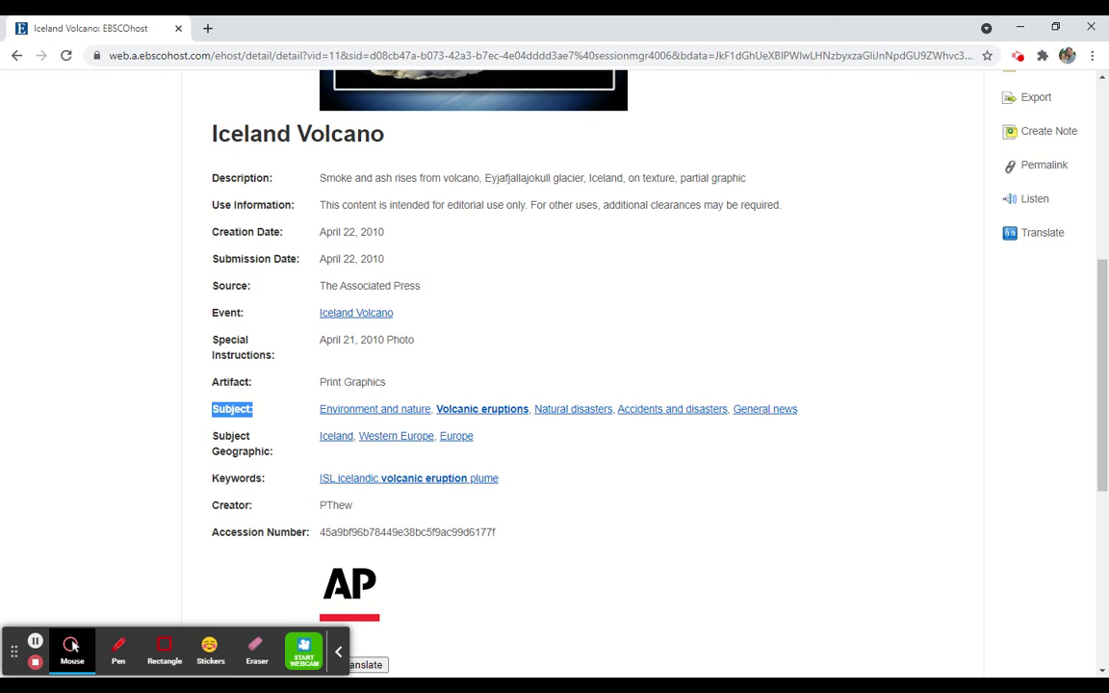
click(562, 414)
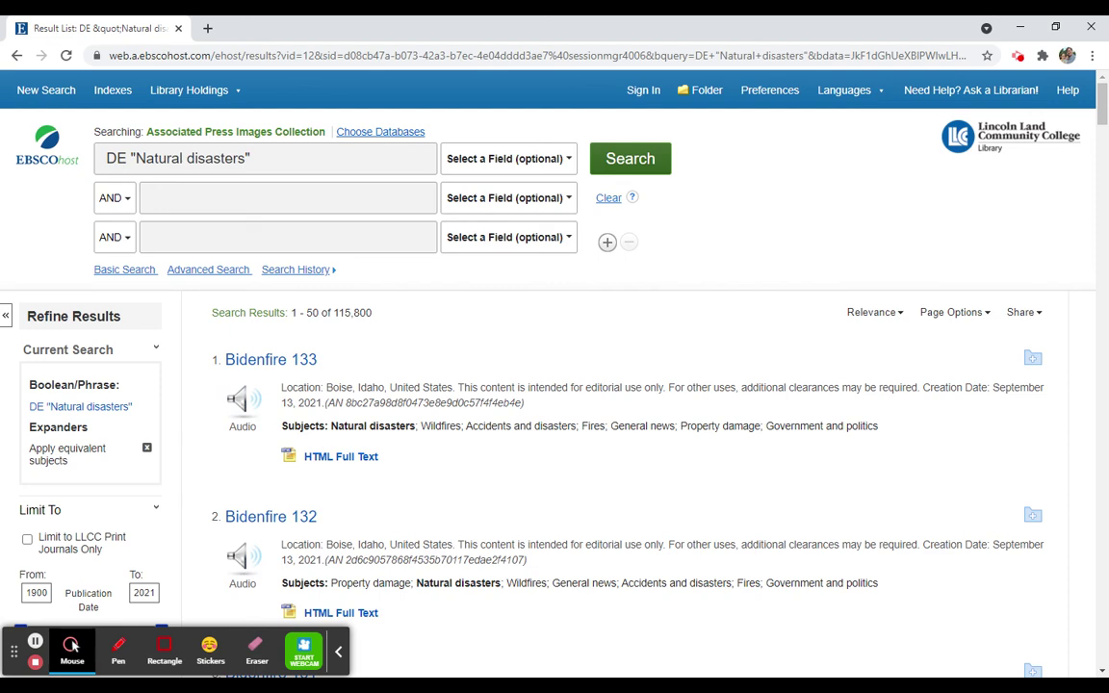
Step: Restrict the "Natural disasters" results in the Associated Press Images Collection to the Images source type
drag(146, 132, 322, 134)
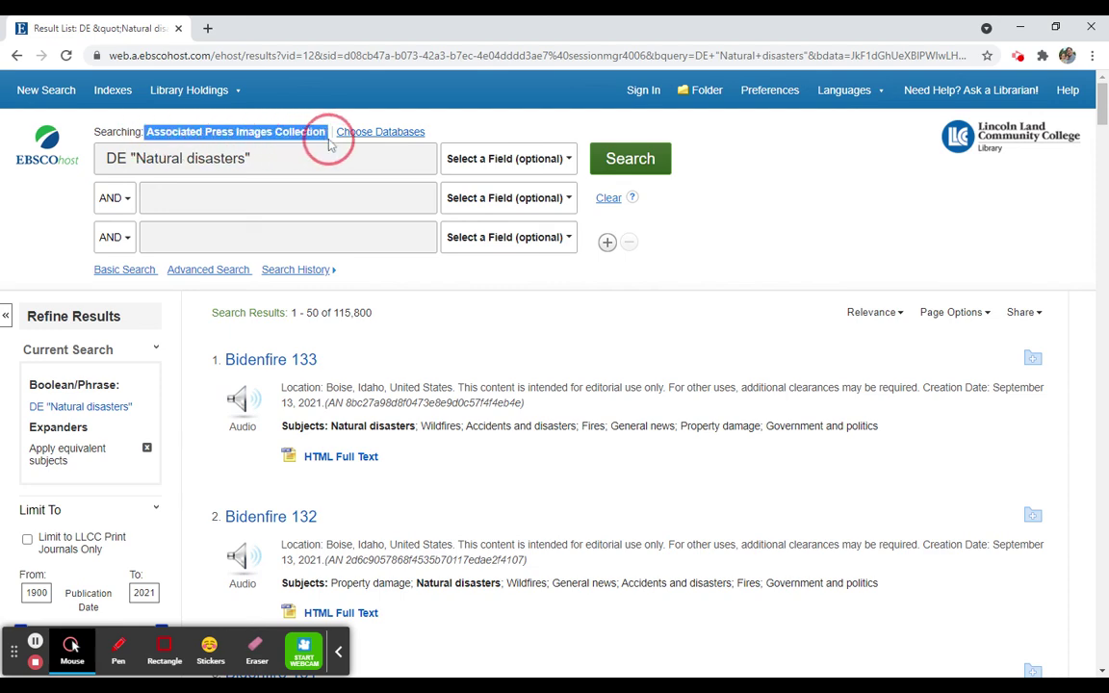
scroll(217, 371, down, 3)
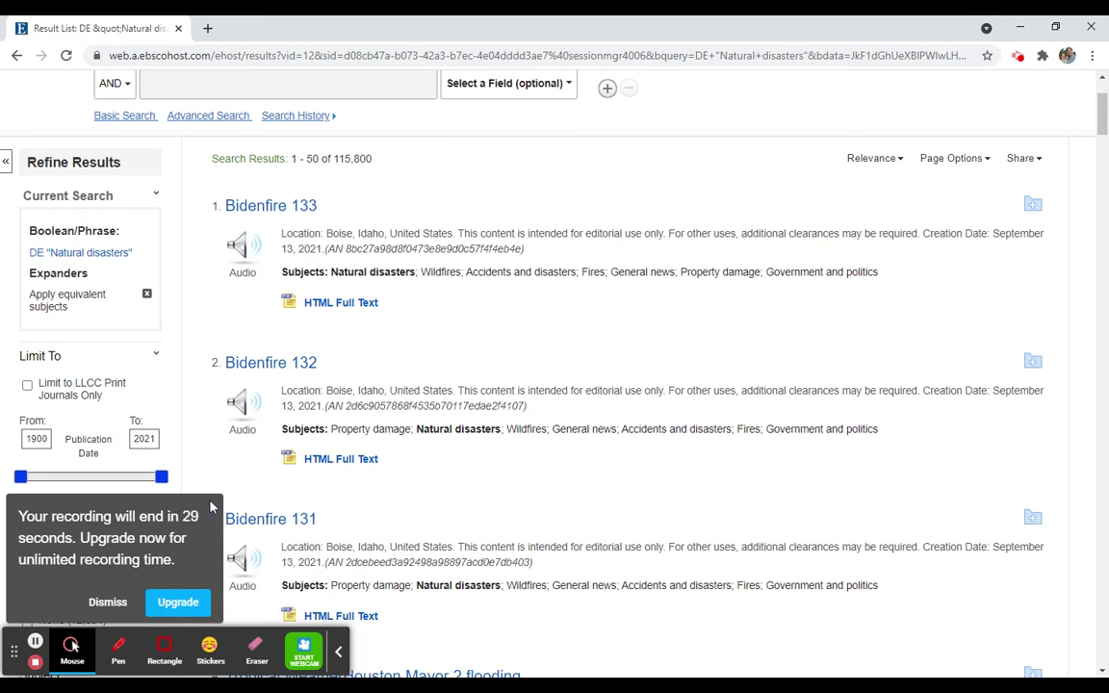
click(108, 603)
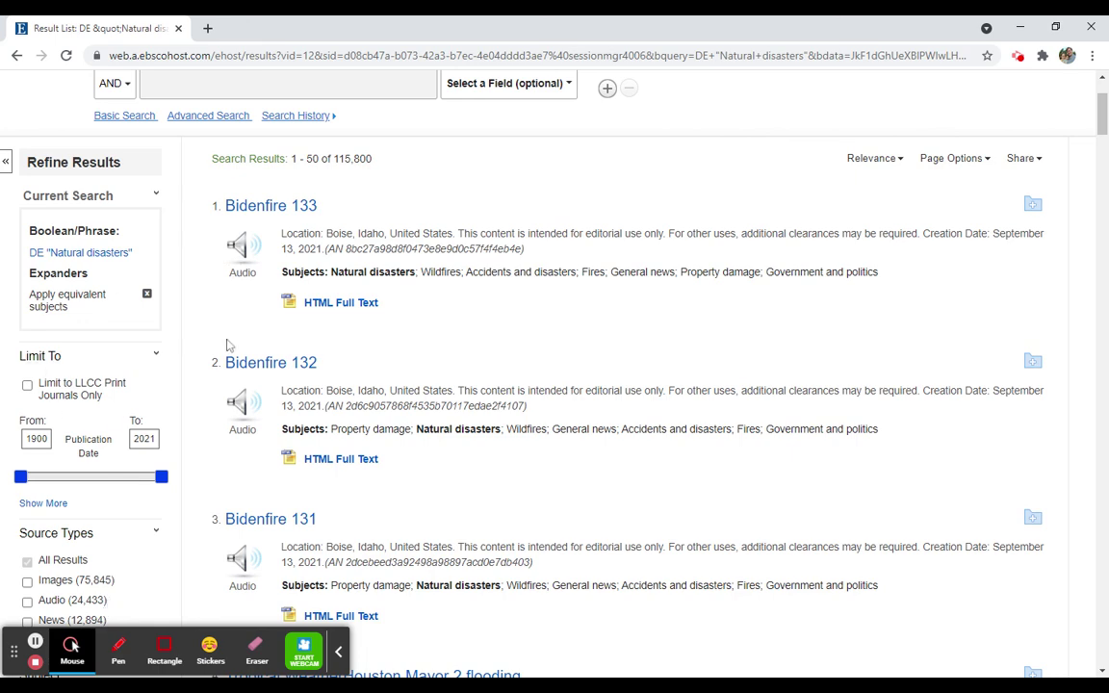
scroll(218, 461, down, 2)
click(27, 504)
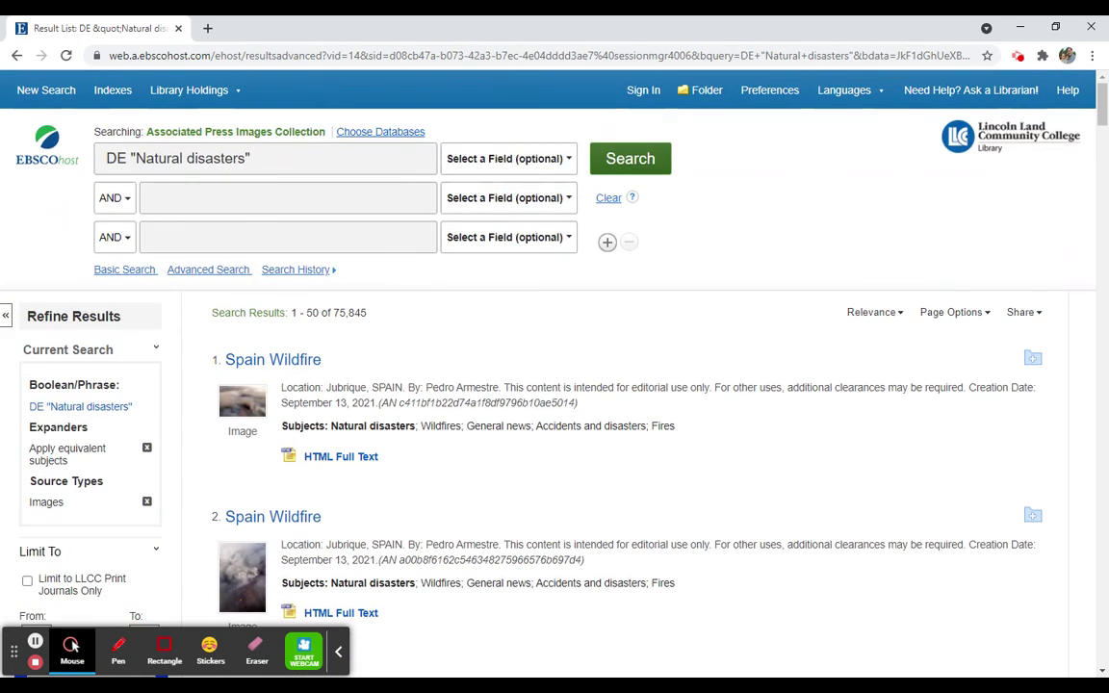
Step: Activate the empty second search term field, combined with AND, below DE "Natural disasters"
click(289, 198)
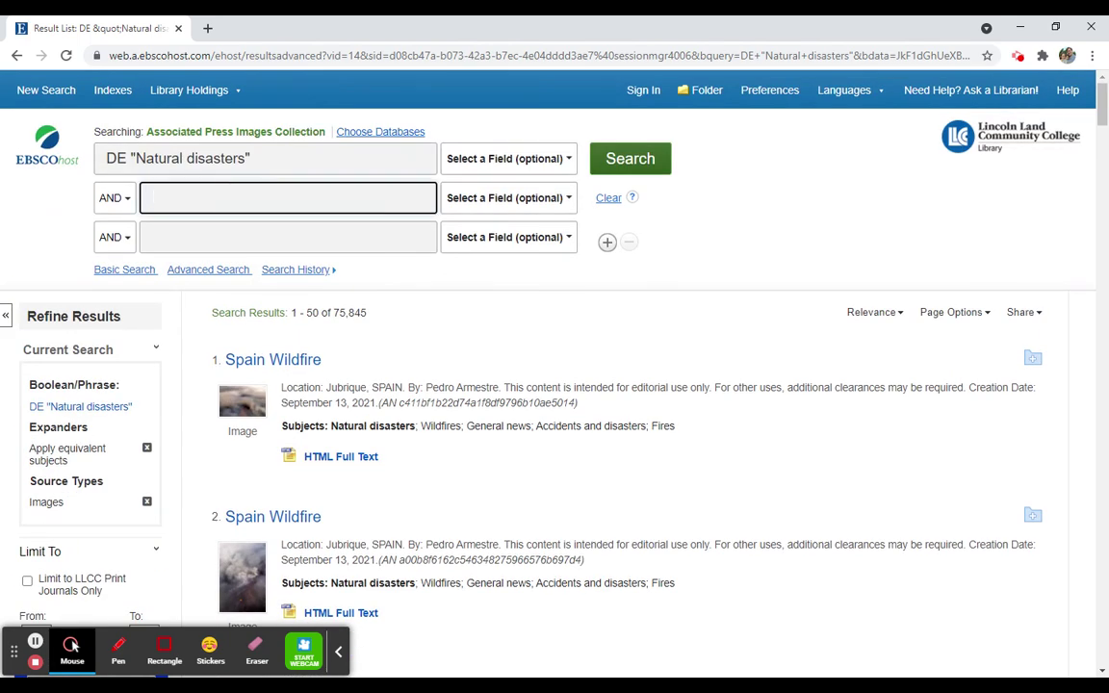